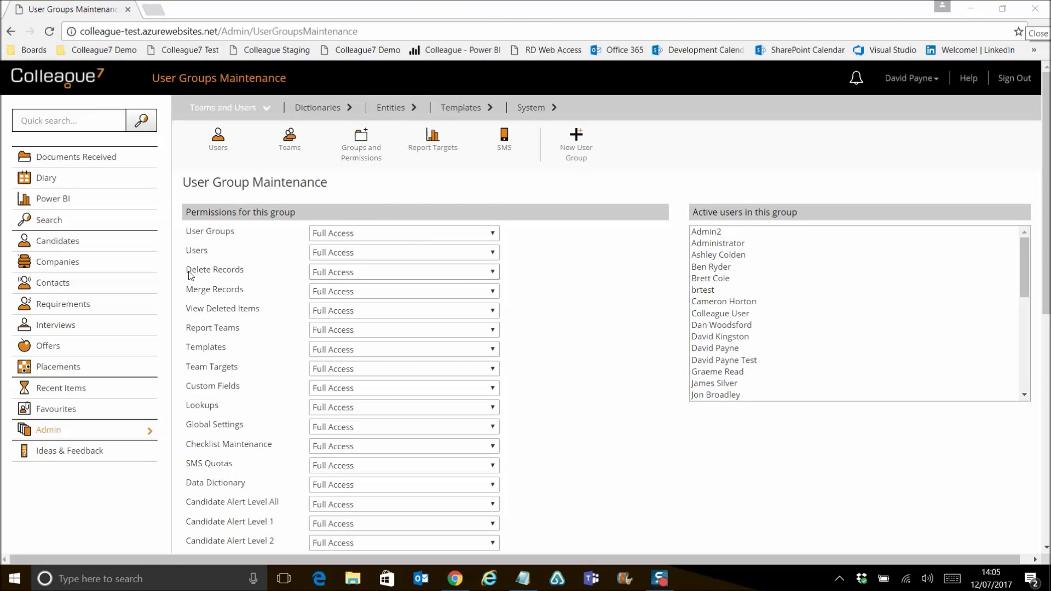
drag(187, 273, 245, 274)
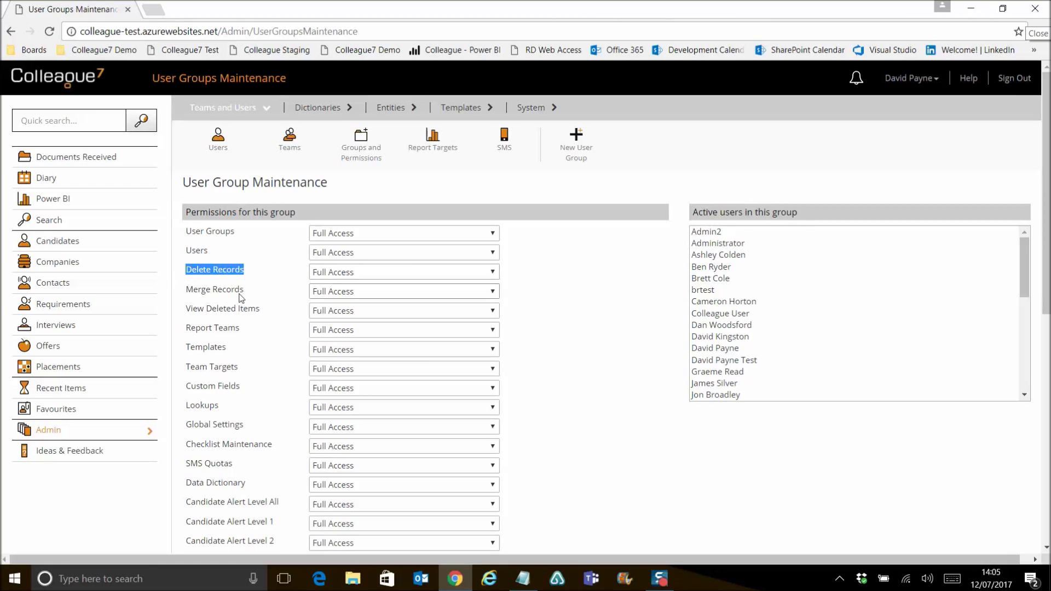
click(212, 291)
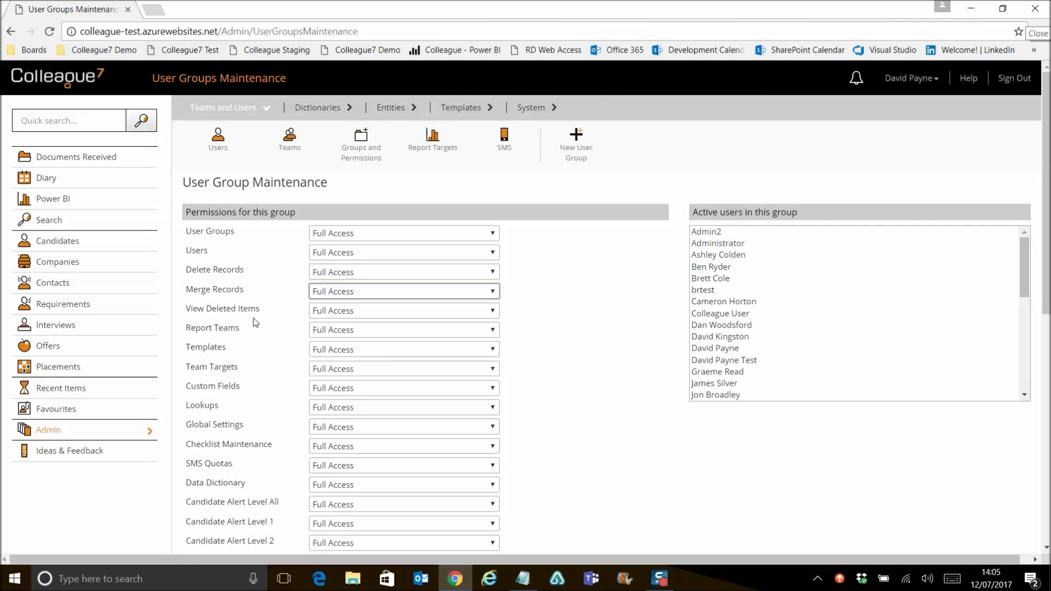
click(72, 123)
- Quick-search the candidate's surname and open the matching candidate record
text(smith)
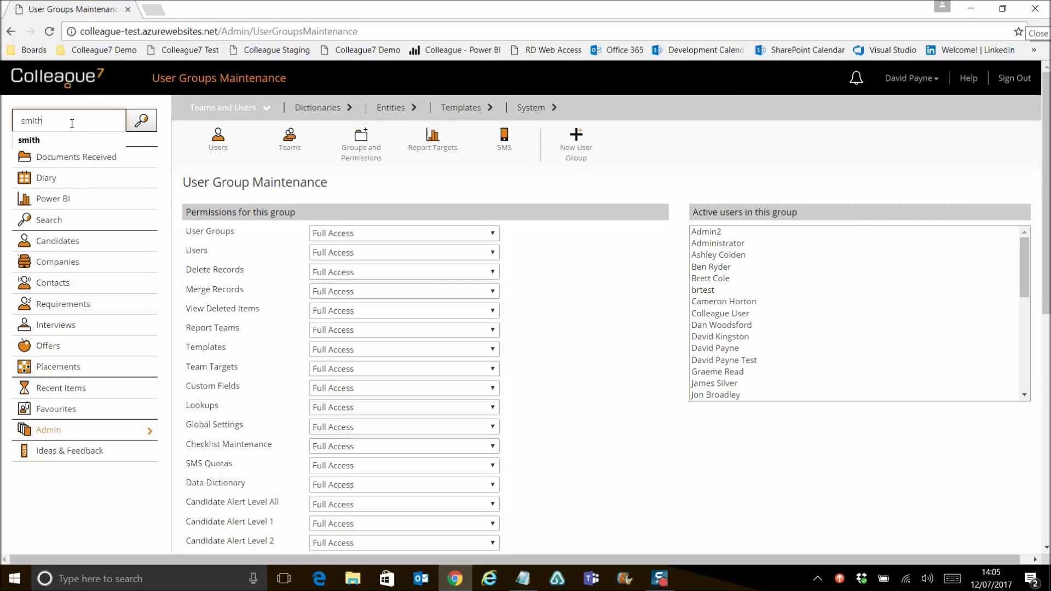
key(Return)
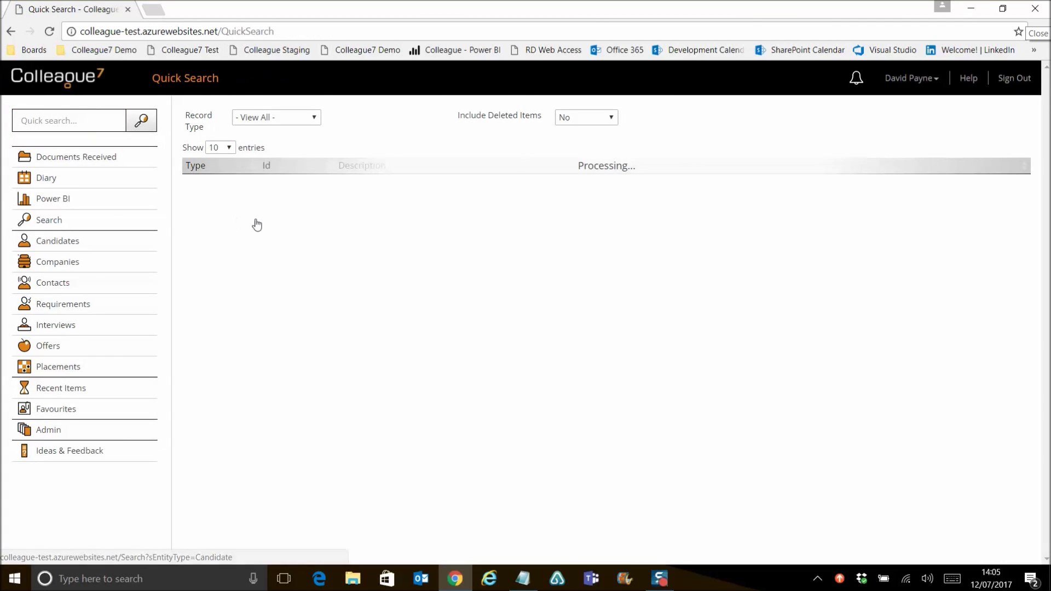
click(369, 198)
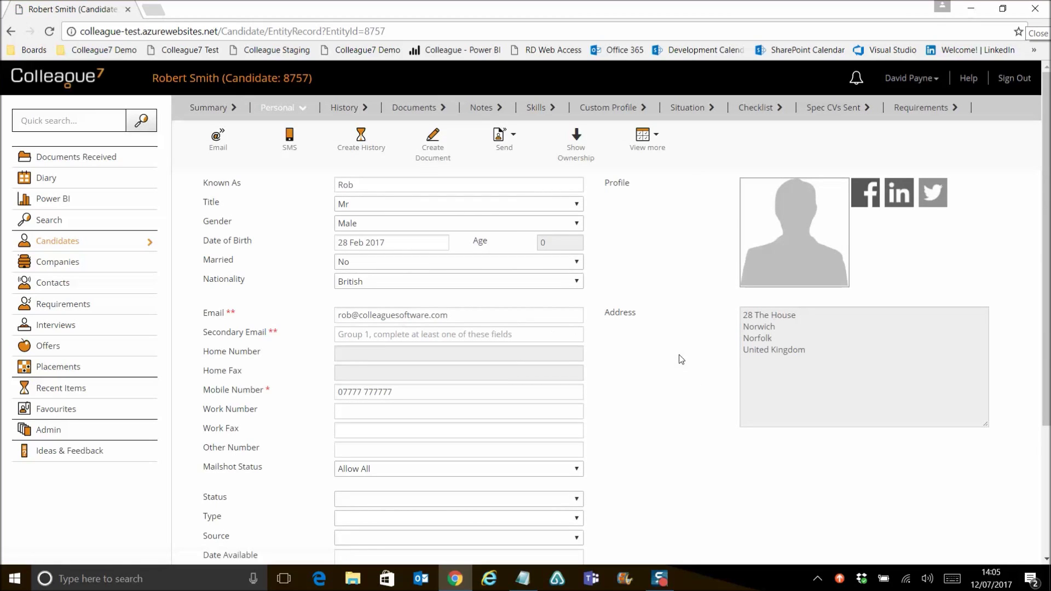
- Mark the candidate record for deletion via View more > Delete Record and confirm it
click(652, 147)
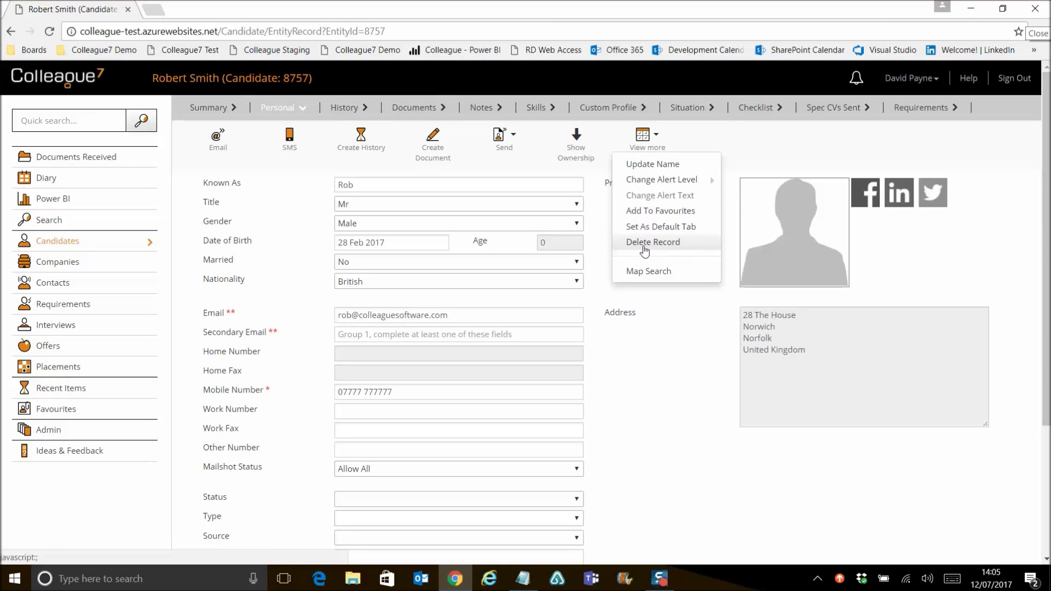
click(671, 248)
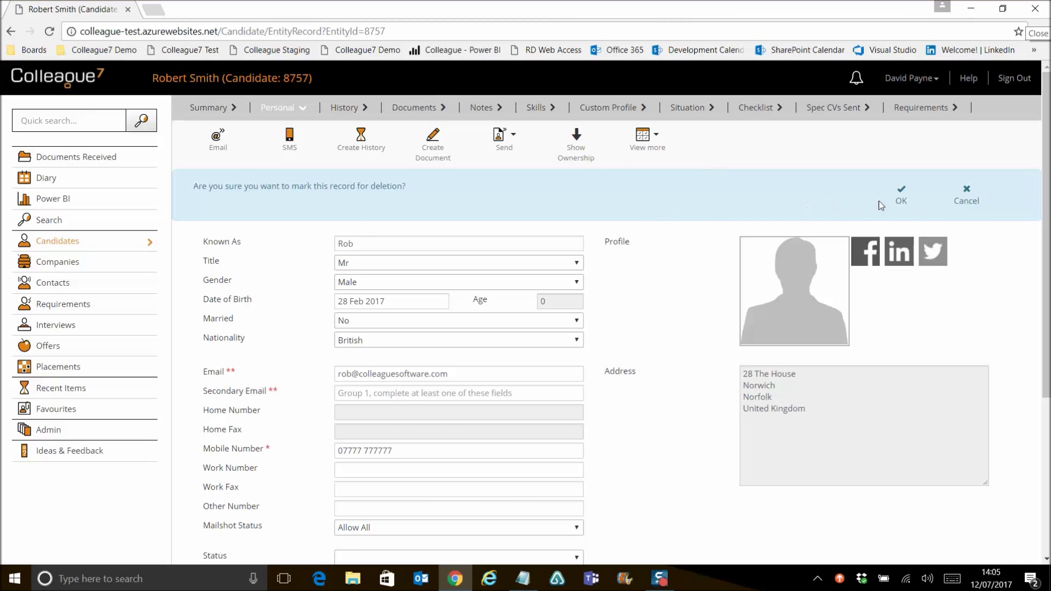
click(902, 201)
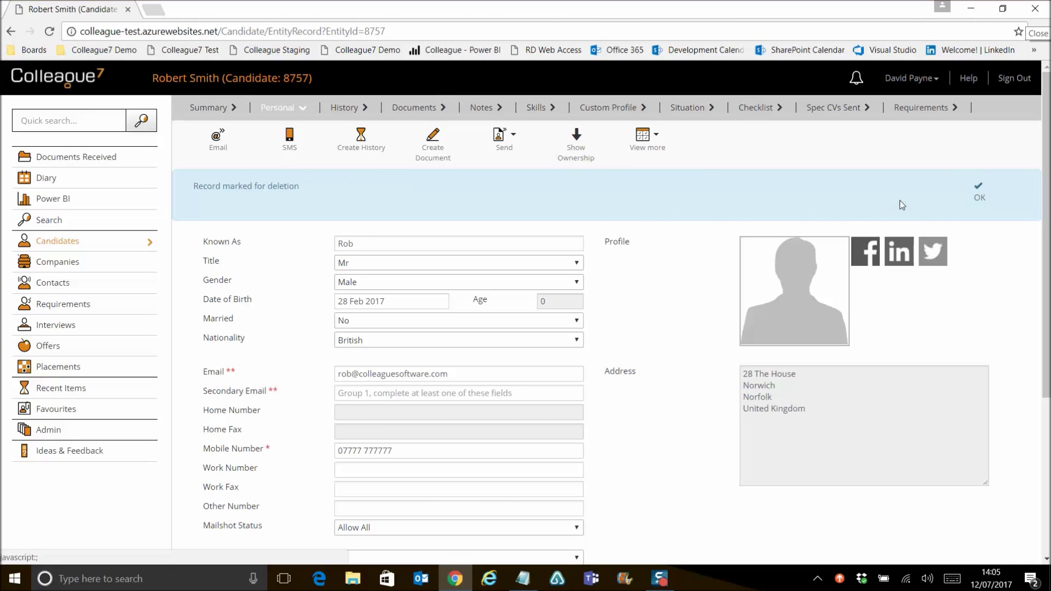
click(979, 198)
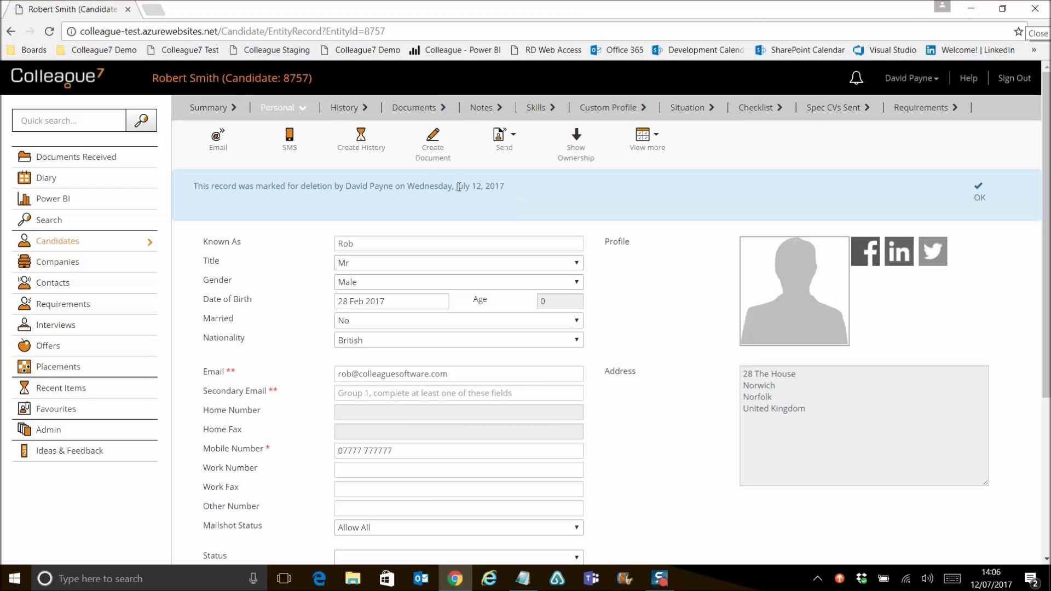
- Inspect the newest History entry, Record deleted on 12 Jul 2017 at 14:05, then hide history
click(345, 109)
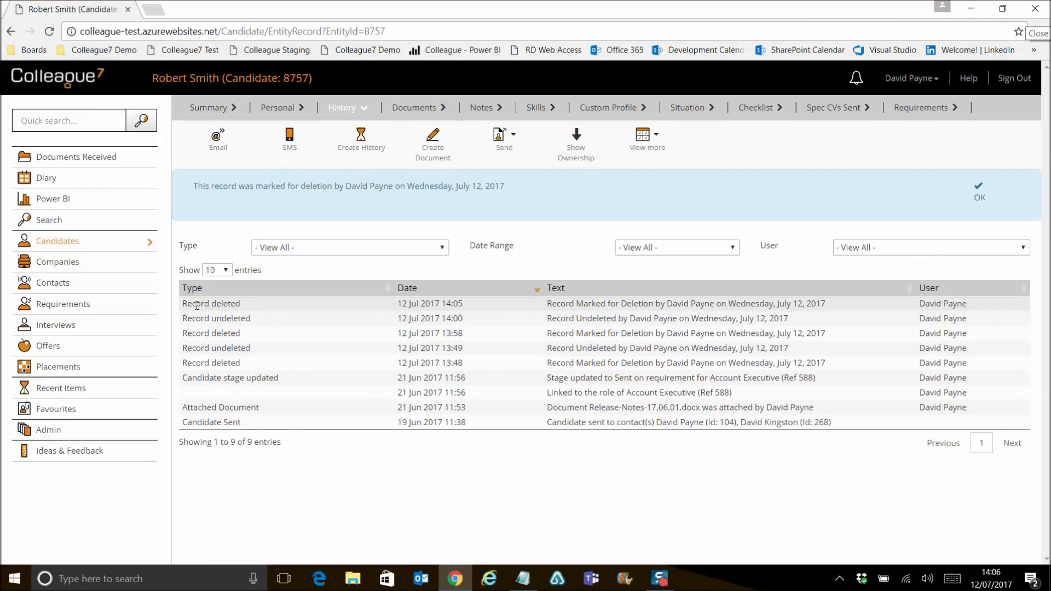
click(274, 306)
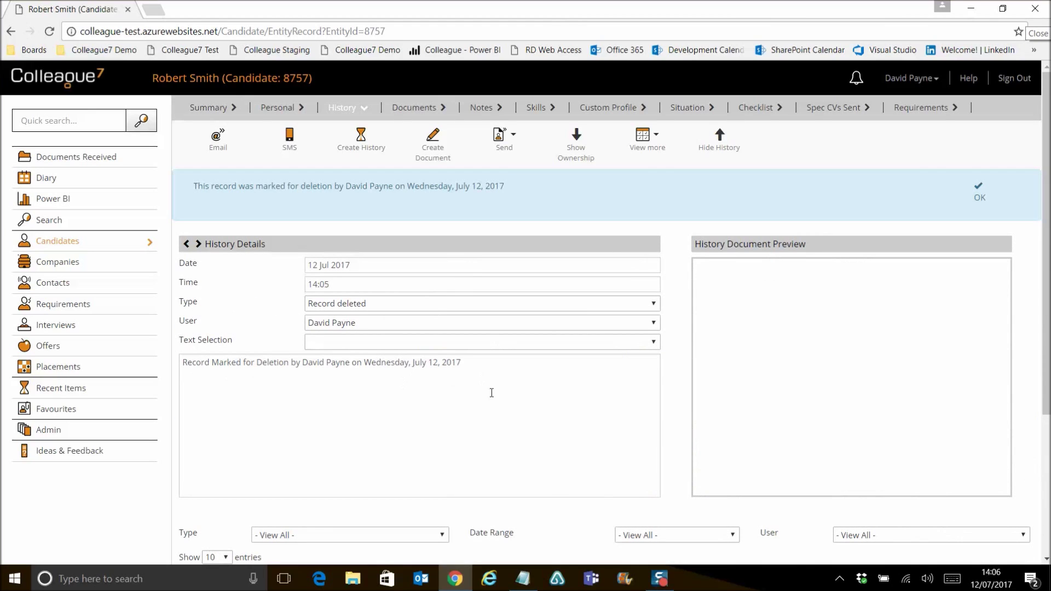
click(717, 149)
click(980, 195)
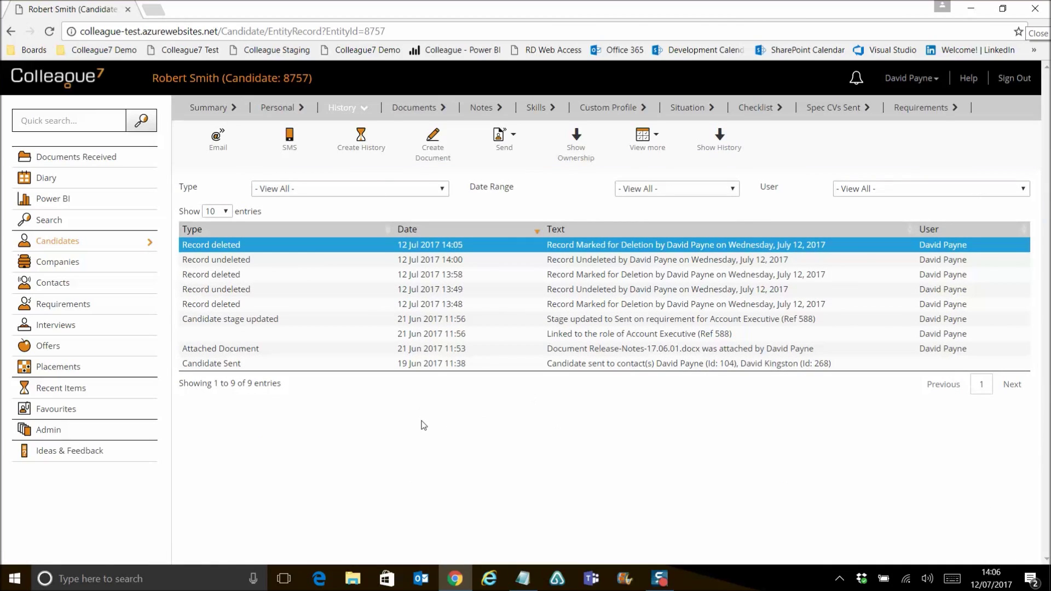
click(66, 127)
- Run a quick search for the candidate's surname
text(pa)
key(ctrl+a)
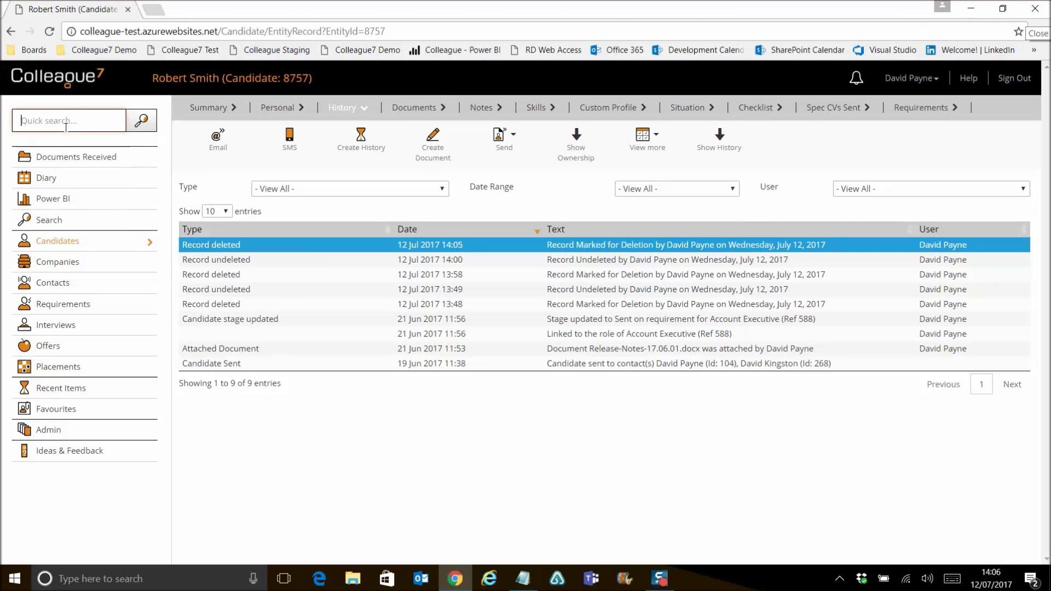
text(smith)
key(Return)
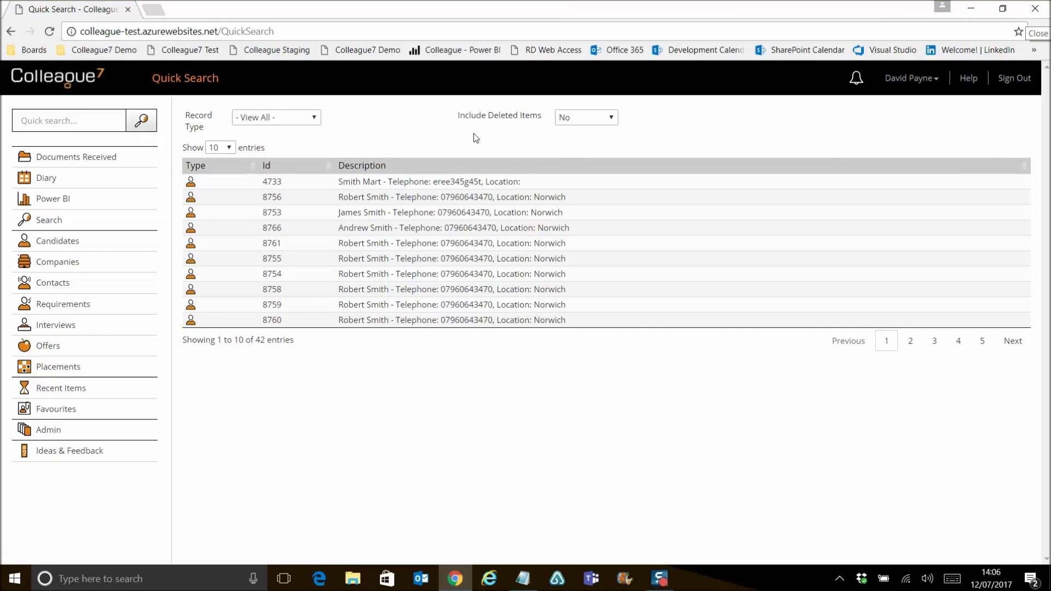
- Set Include Deleted Items to Yes, giving 43 results, and open the deleted candidate's record
click(591, 121)
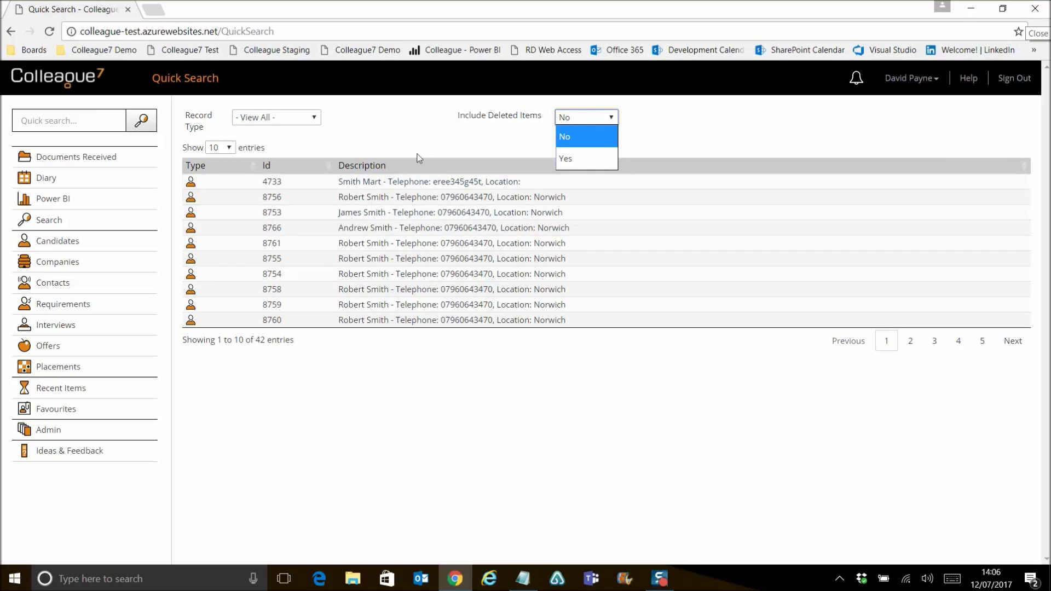
click(580, 156)
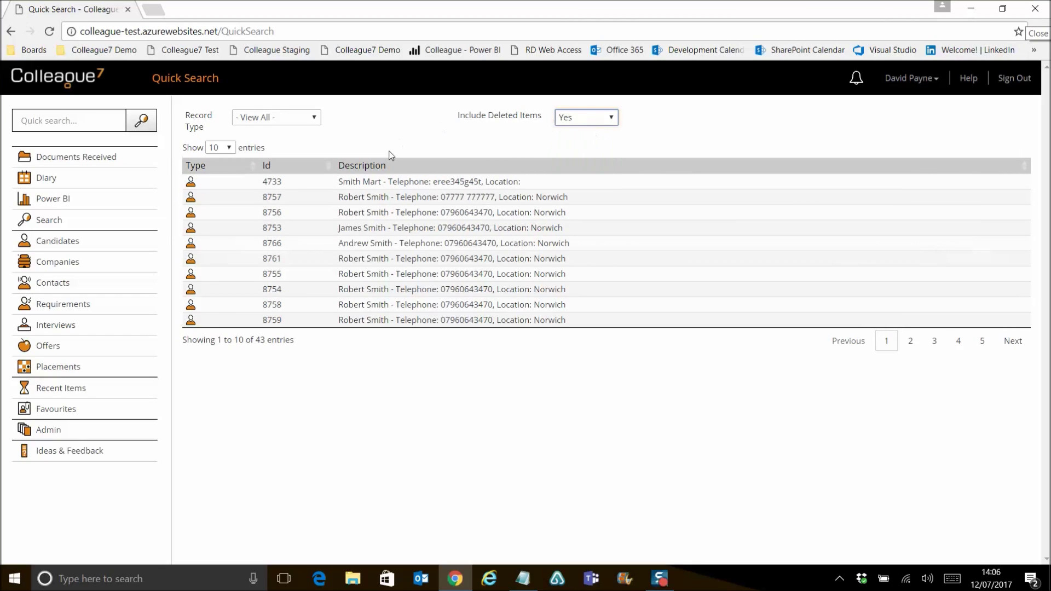
click(387, 198)
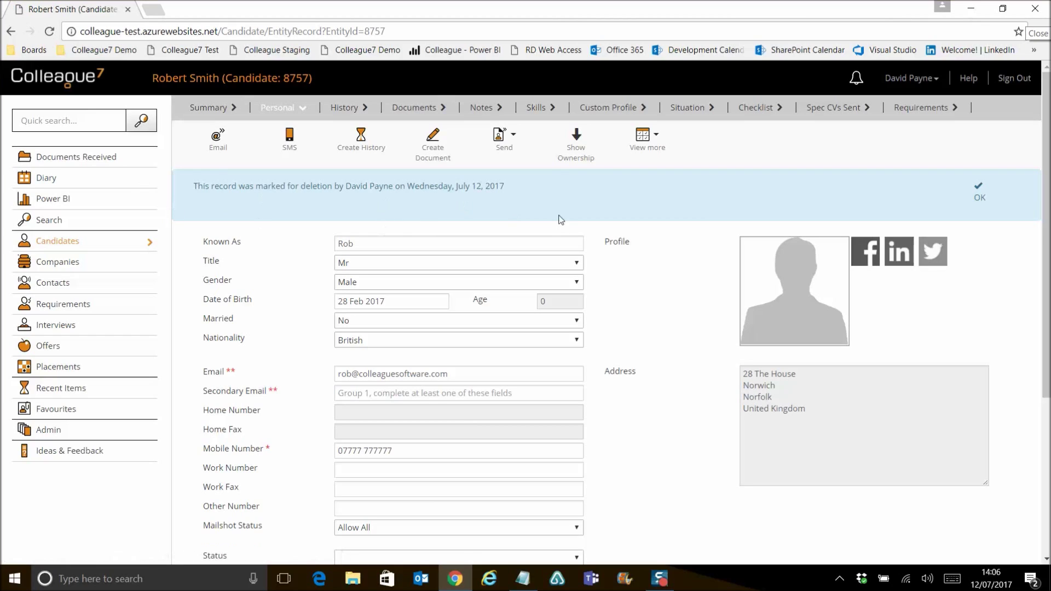
click(69, 249)
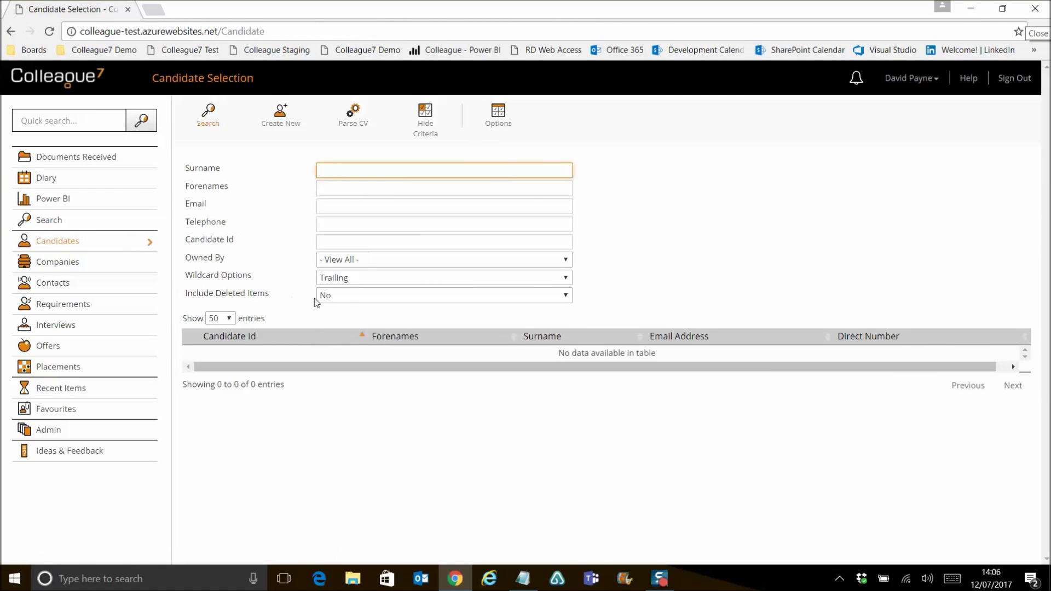
- Leave Include Deleted Items at No, view the full search's Criteria Settings, and open Recent Items
click(353, 300)
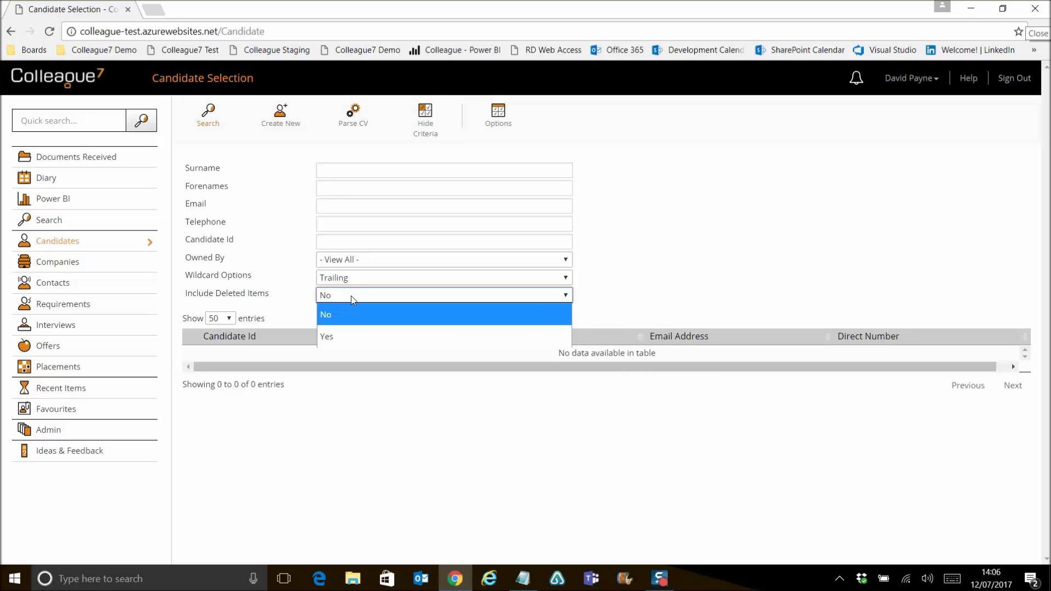
click(353, 300)
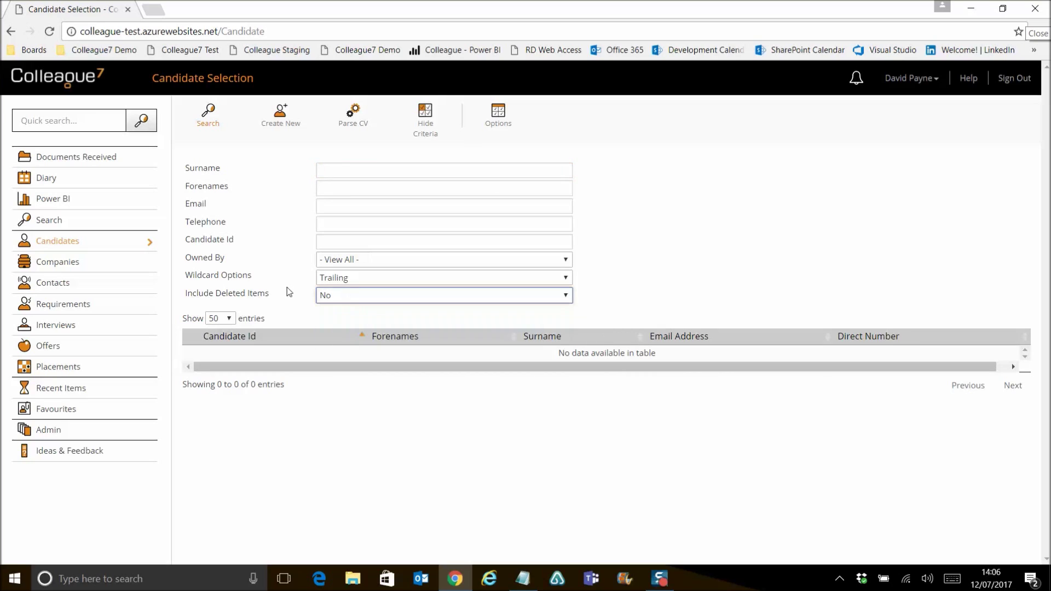
click(58, 221)
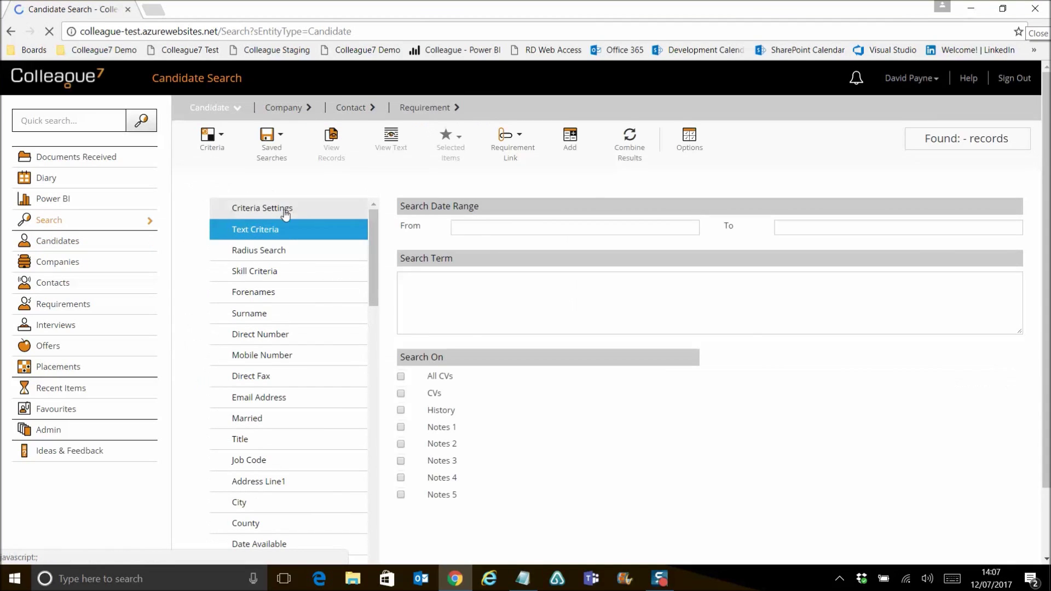
click(279, 207)
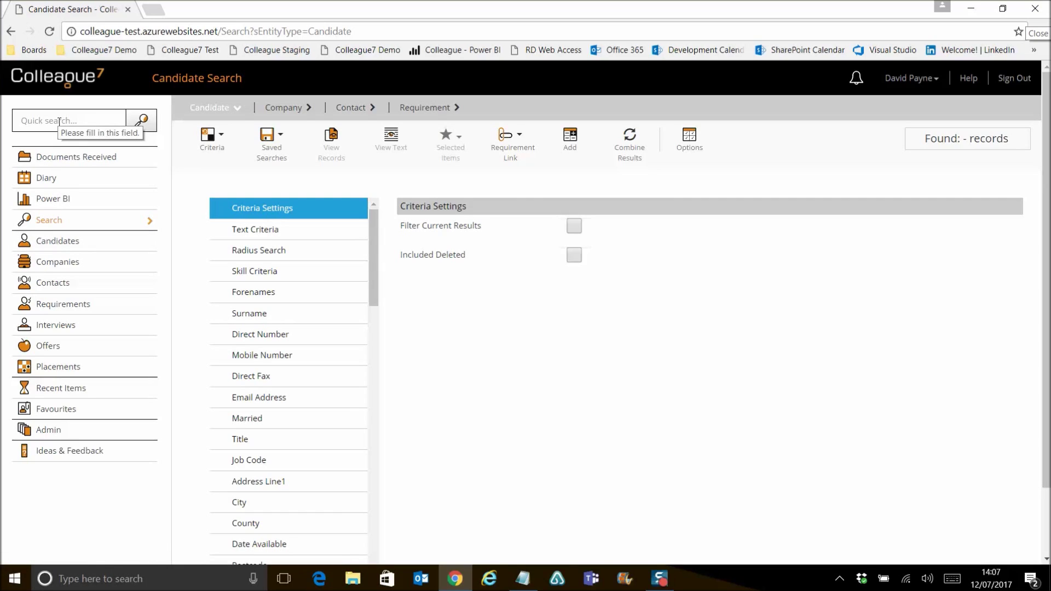
click(73, 389)
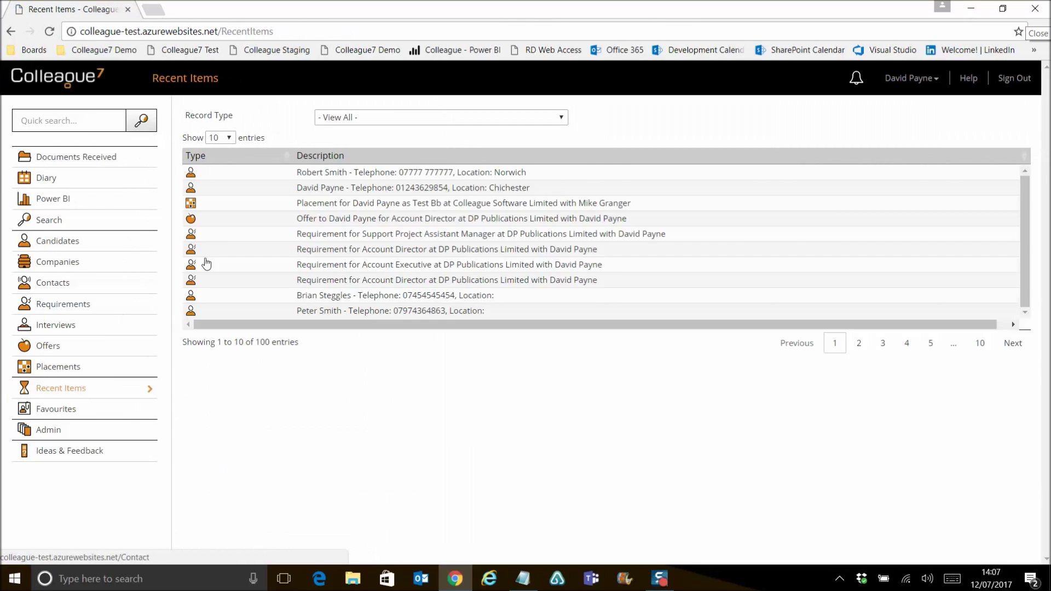
- Open the deleted candidate and undelete the record via View more, confirming the prompt
click(336, 174)
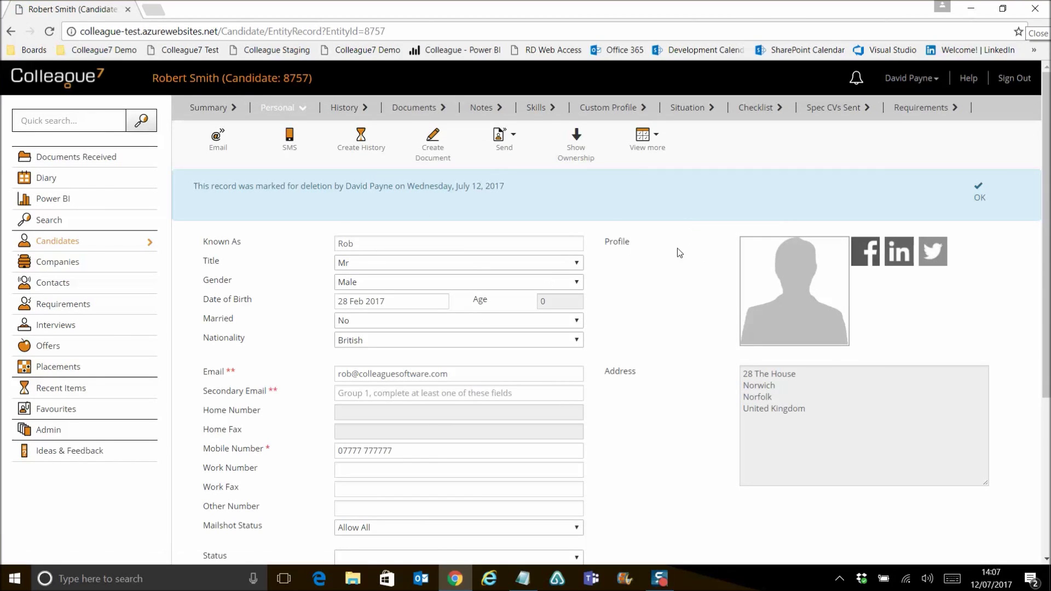
click(981, 205)
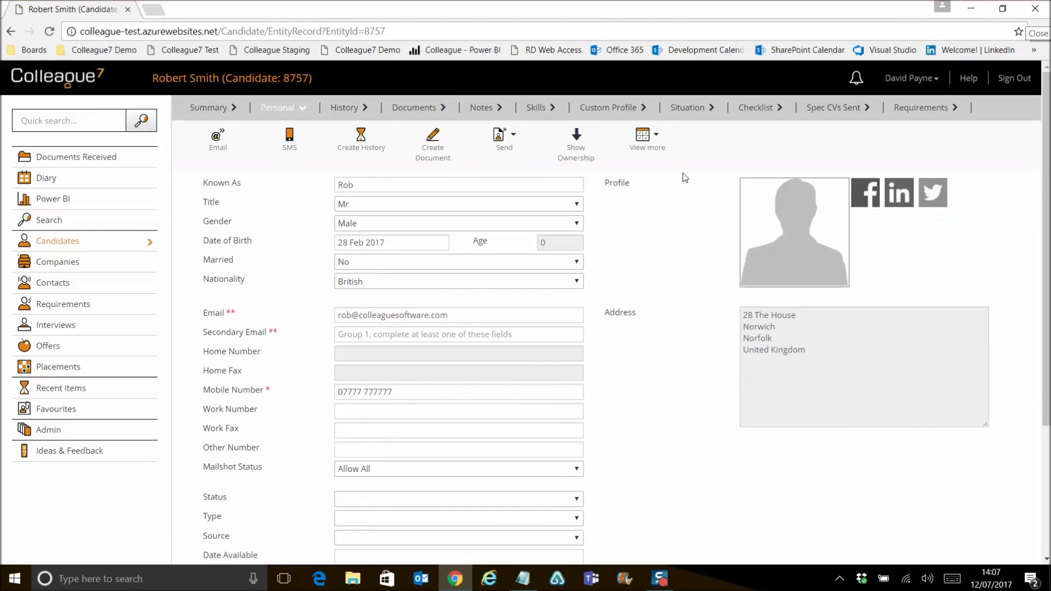
click(644, 137)
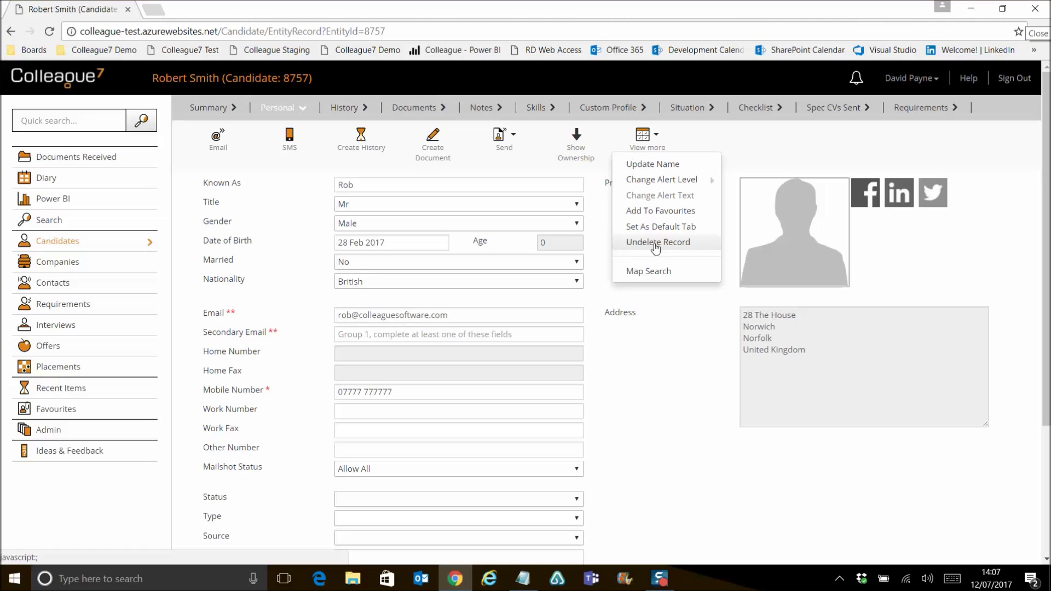
click(657, 246)
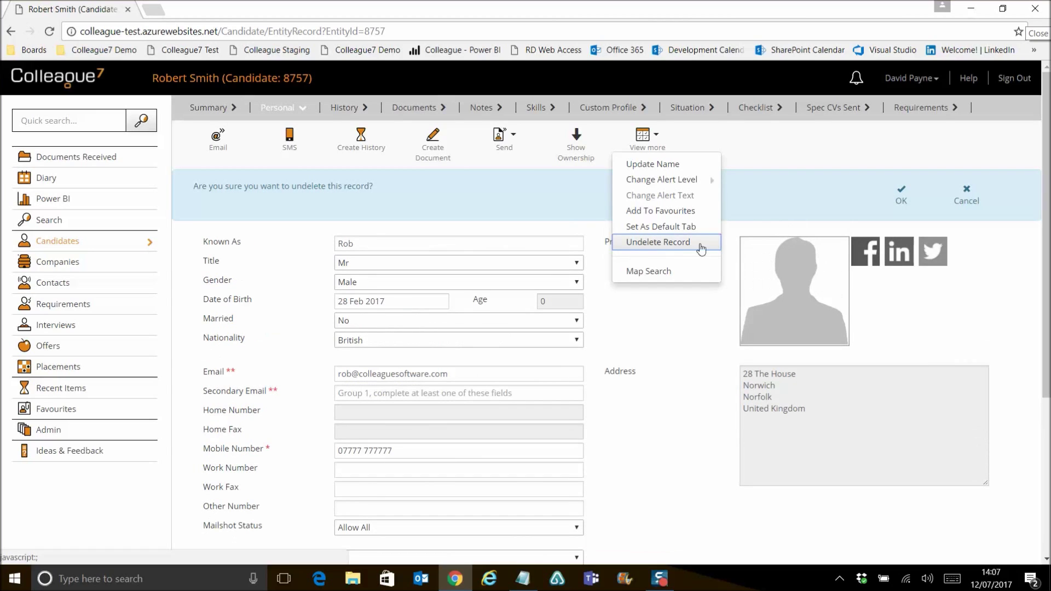
click(900, 201)
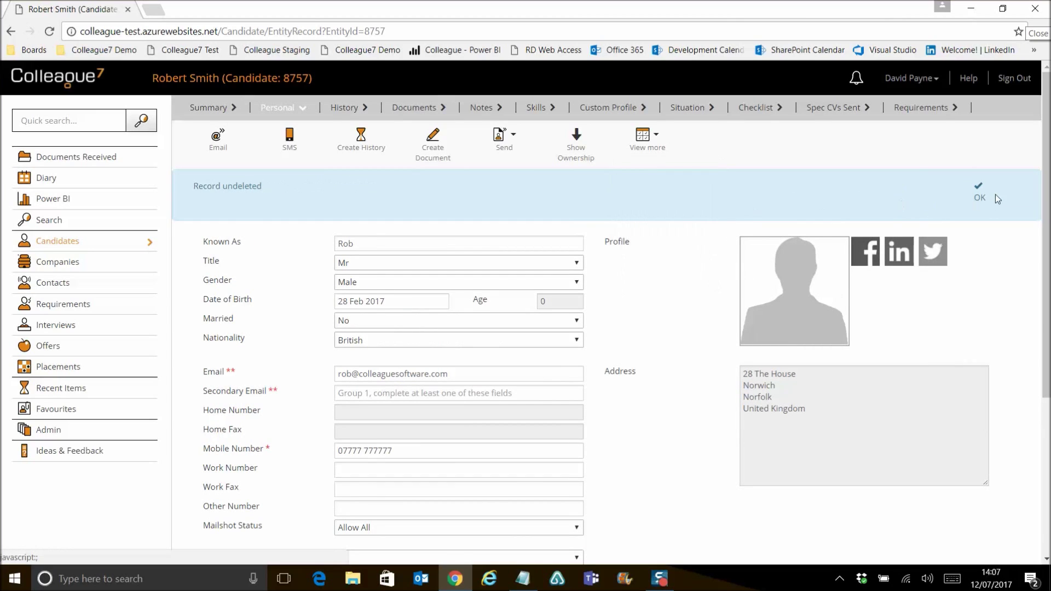
click(978, 199)
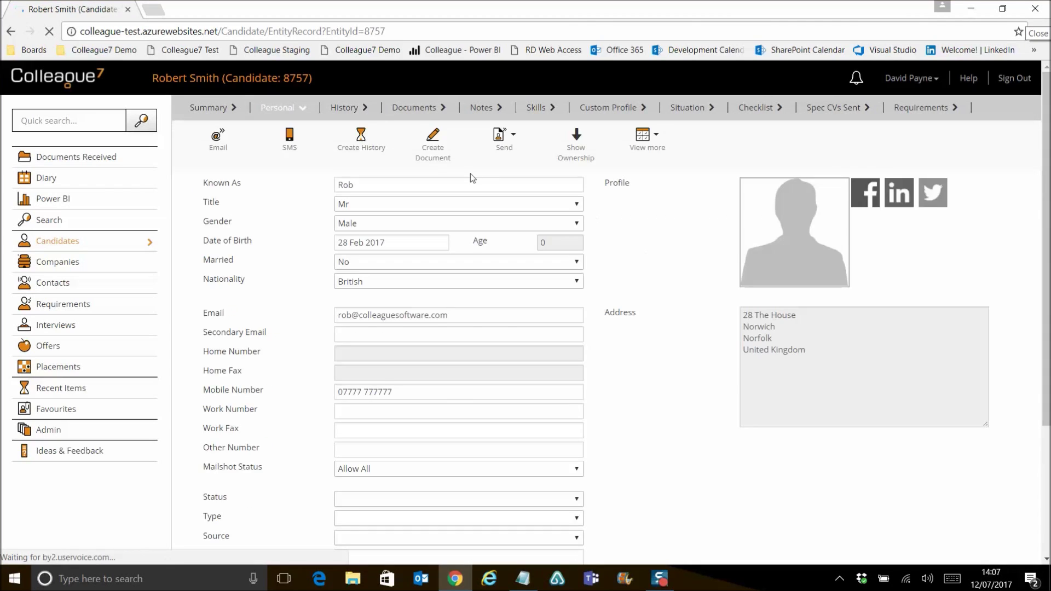
- Check the Record undeleted entry in the candidate's History, then return to Personal details
click(351, 107)
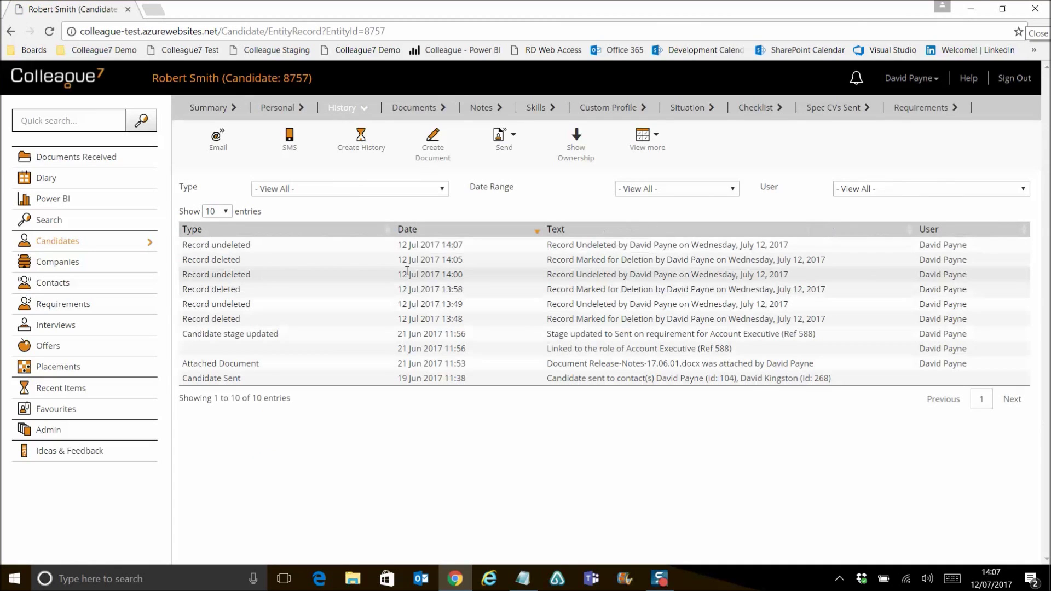
click(259, 248)
click(264, 304)
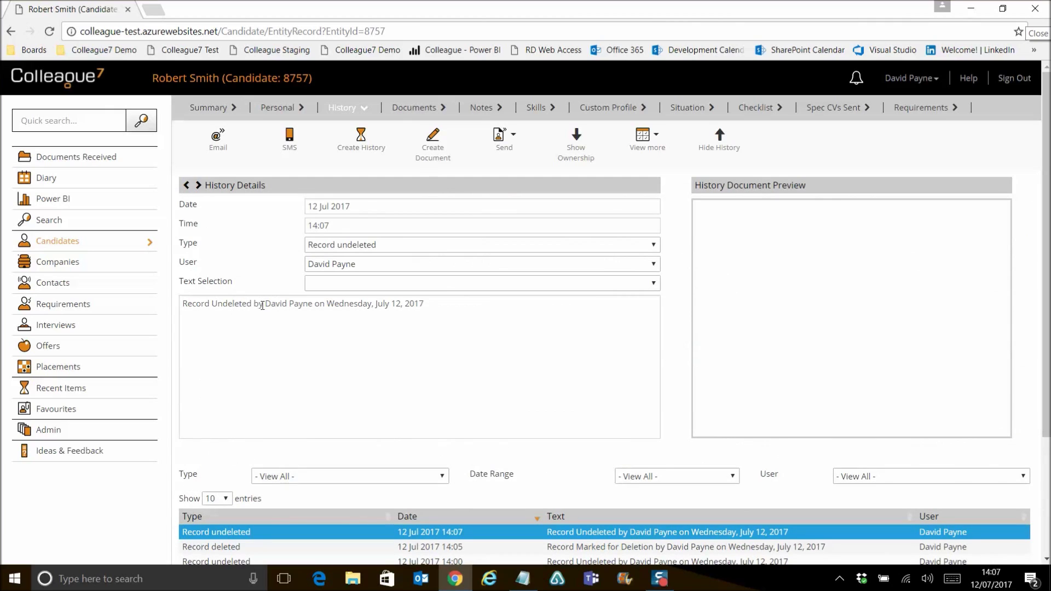
drag(265, 304, 326, 306)
click(340, 306)
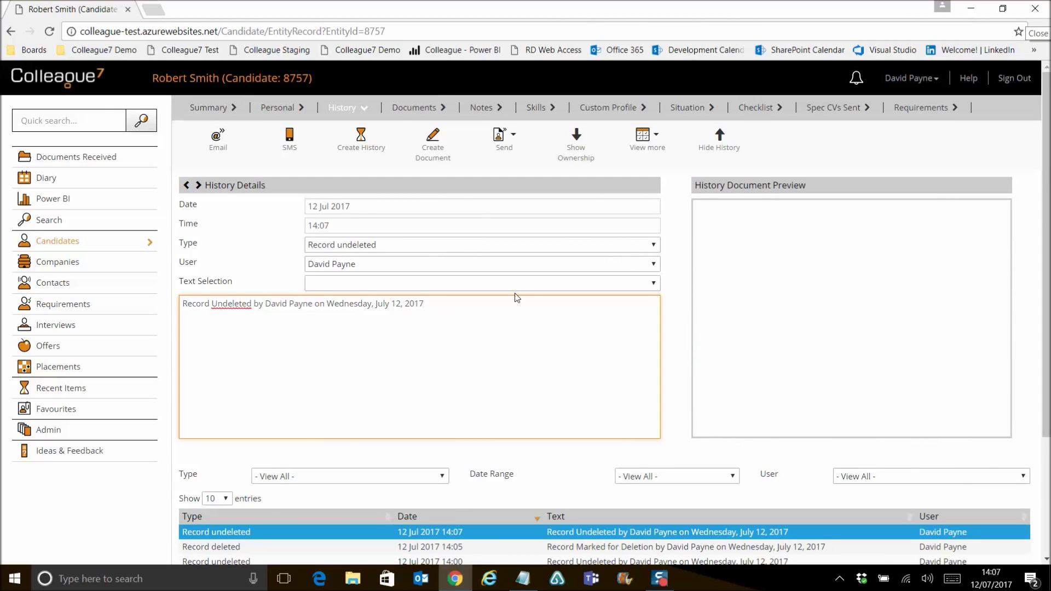
click(720, 144)
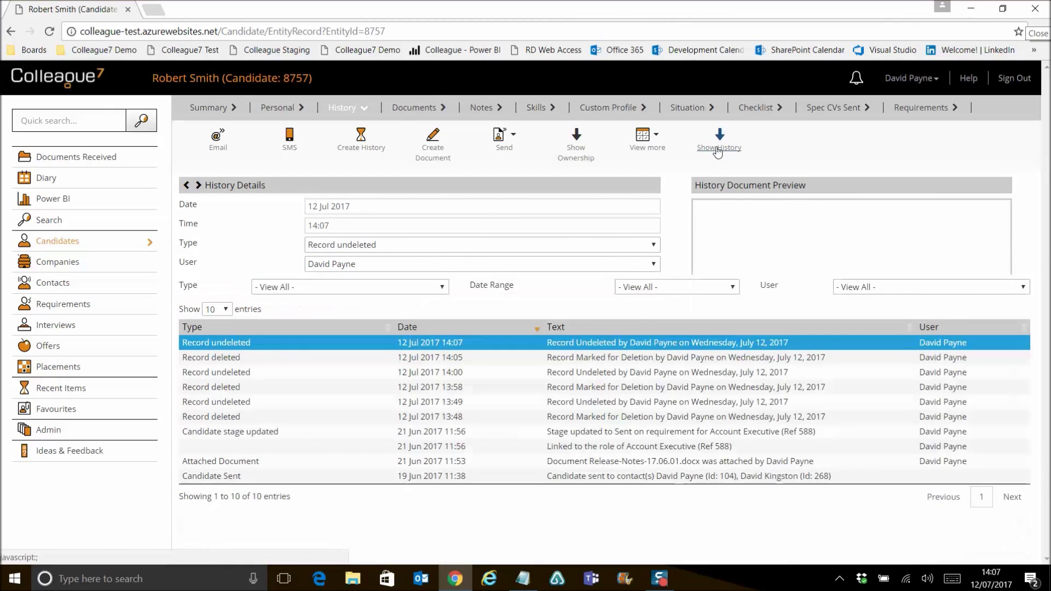
click(285, 108)
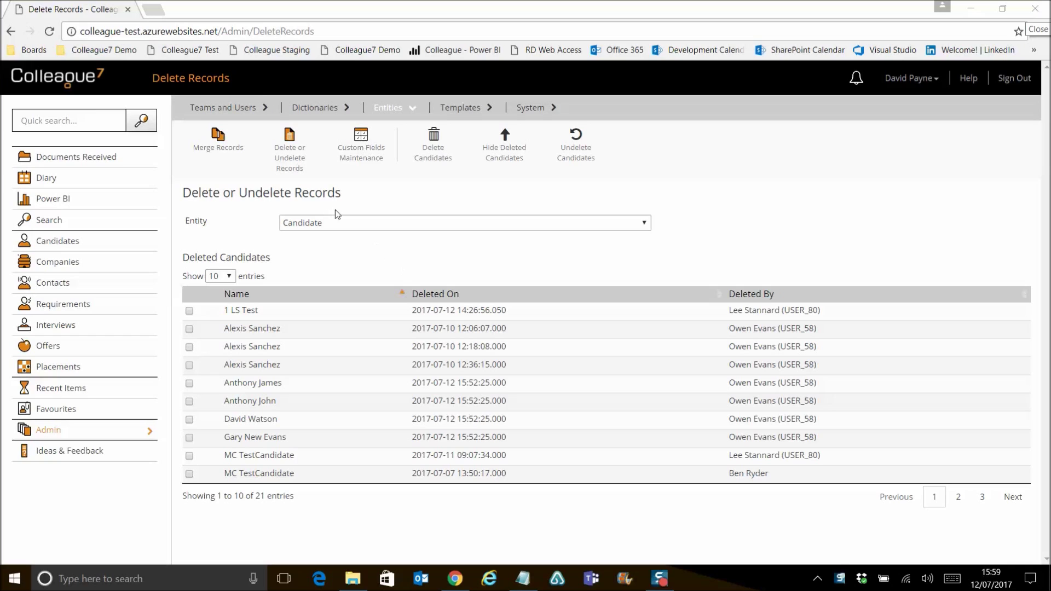
click(359, 225)
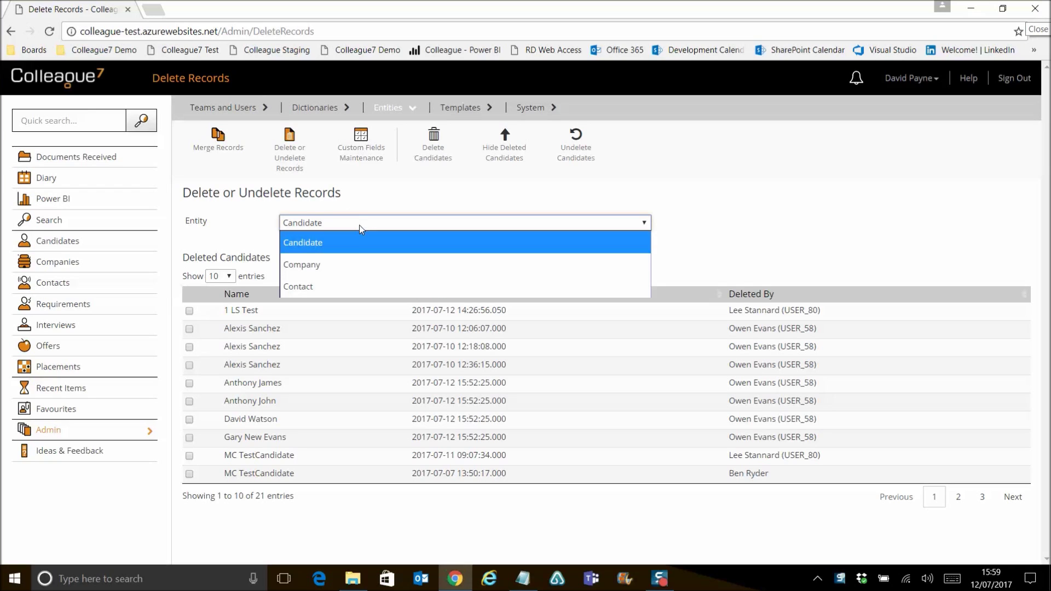
click(348, 264)
click(357, 224)
click(349, 242)
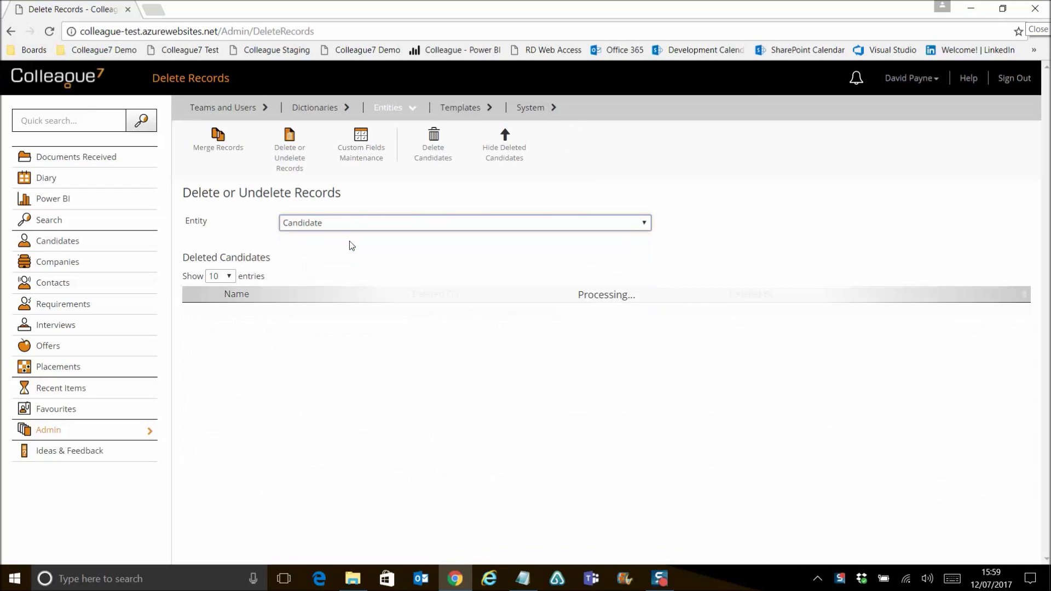
click(362, 226)
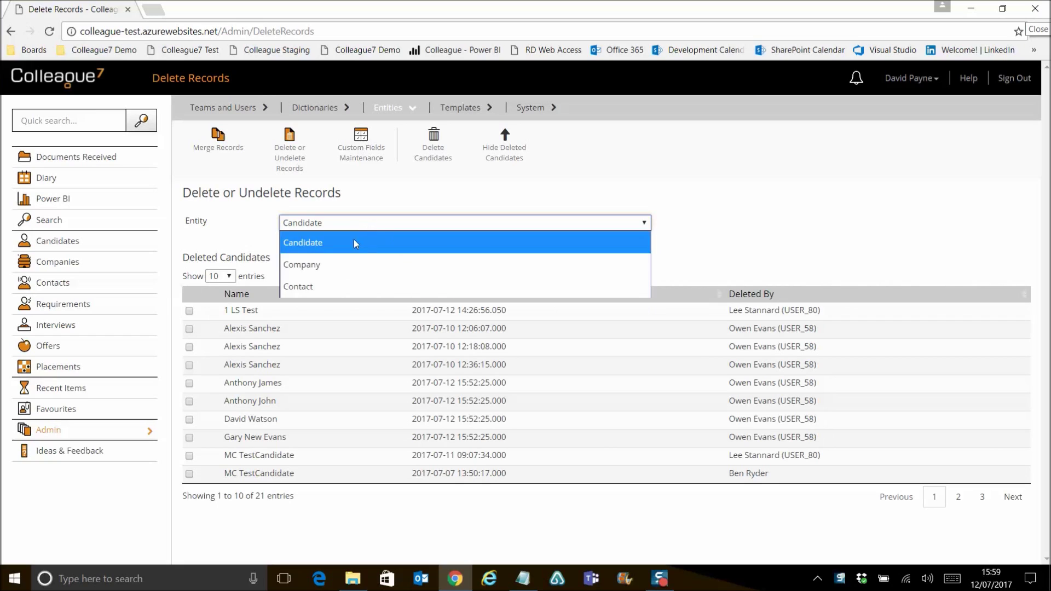
click(347, 283)
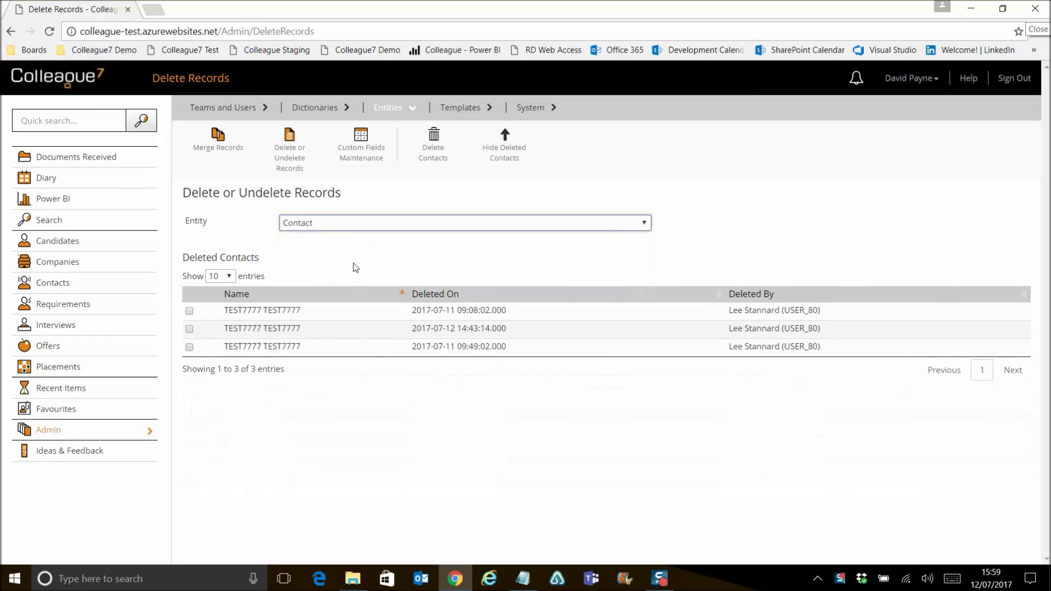
click(391, 229)
click(377, 242)
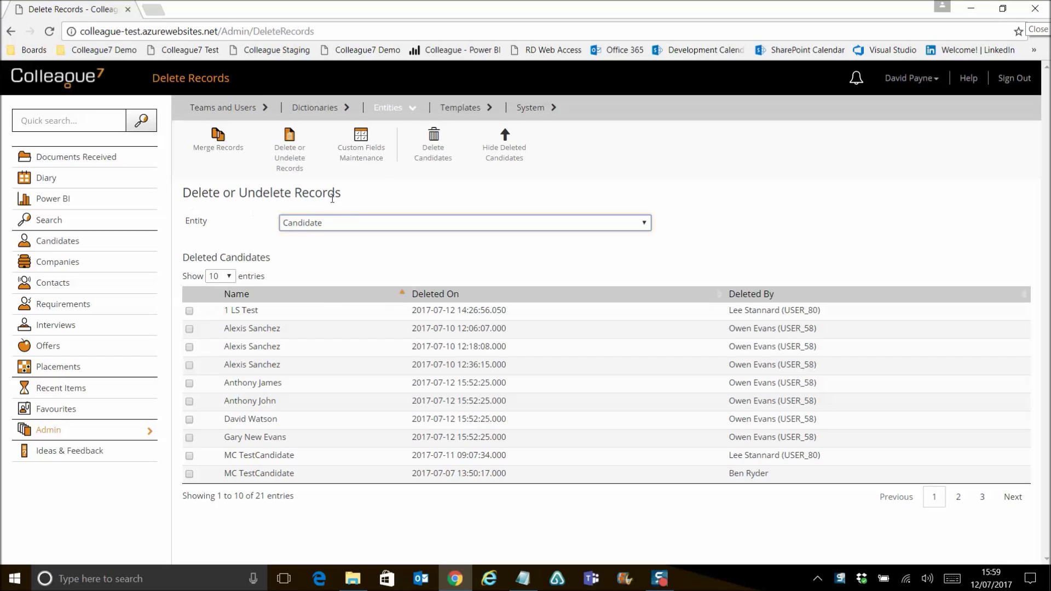
click(268, 237)
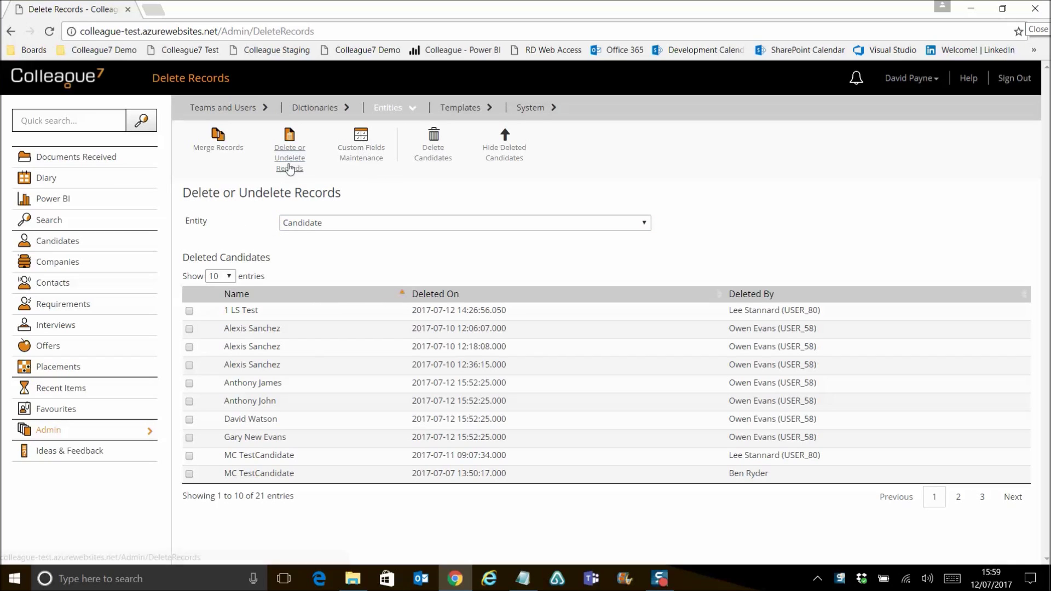
- Search Delete Candidates by the surname and mark the first matching candidate for deletion
click(432, 163)
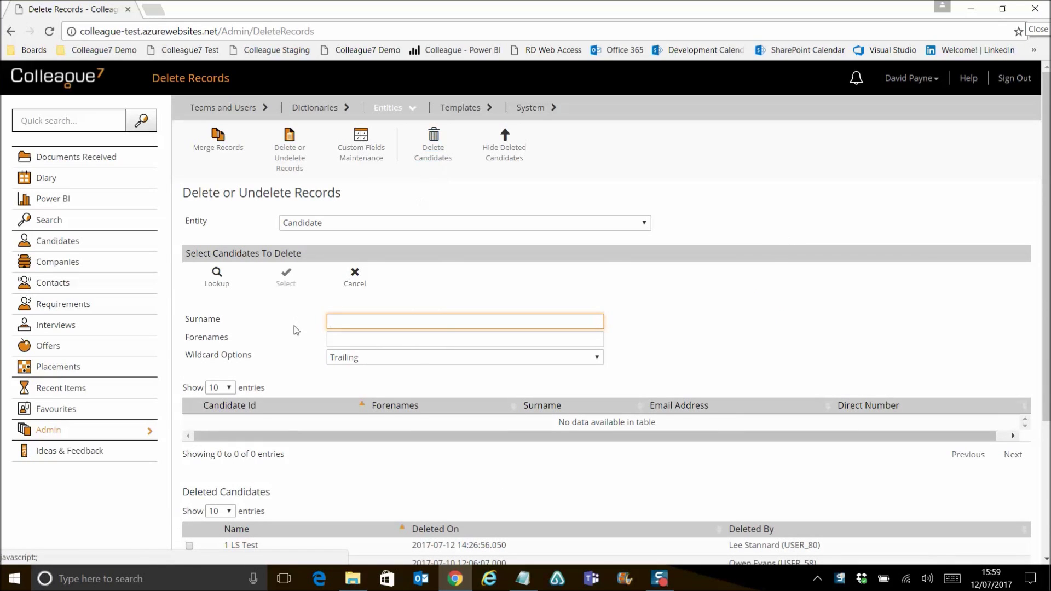
click(368, 320)
text(smith)
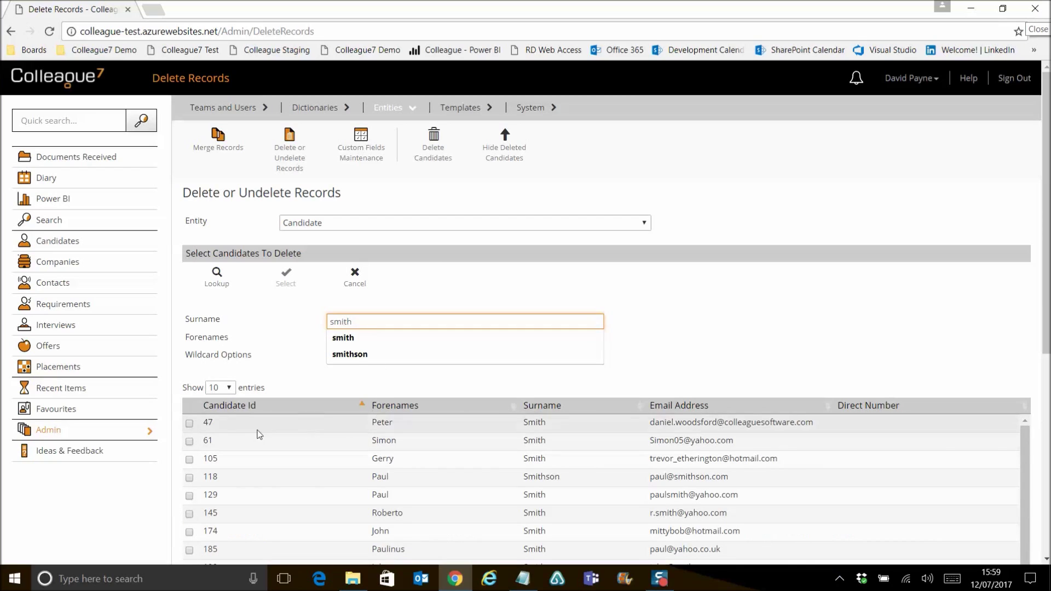
click(252, 427)
click(285, 280)
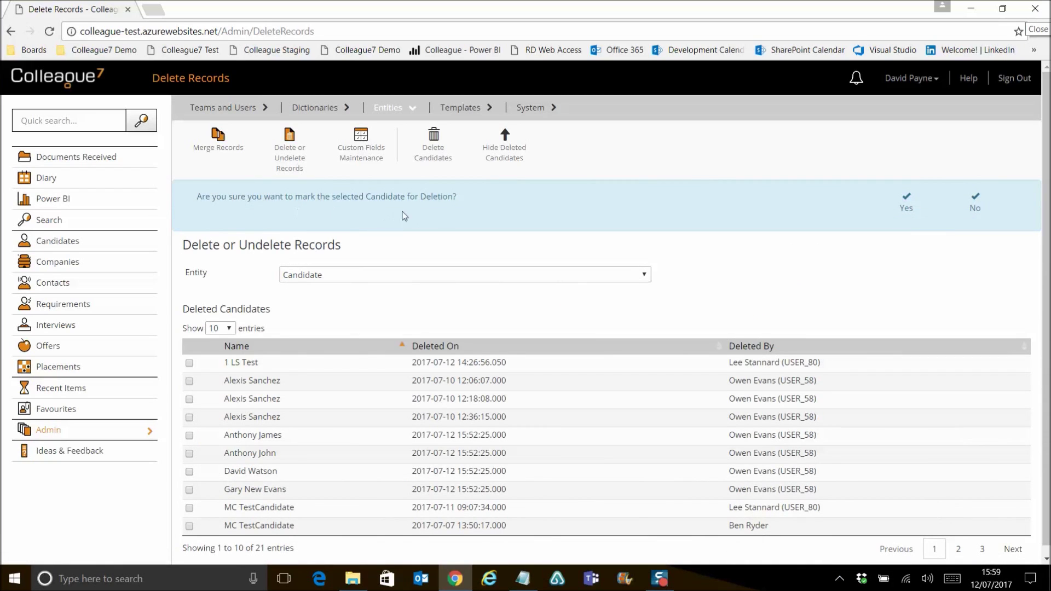
click(909, 212)
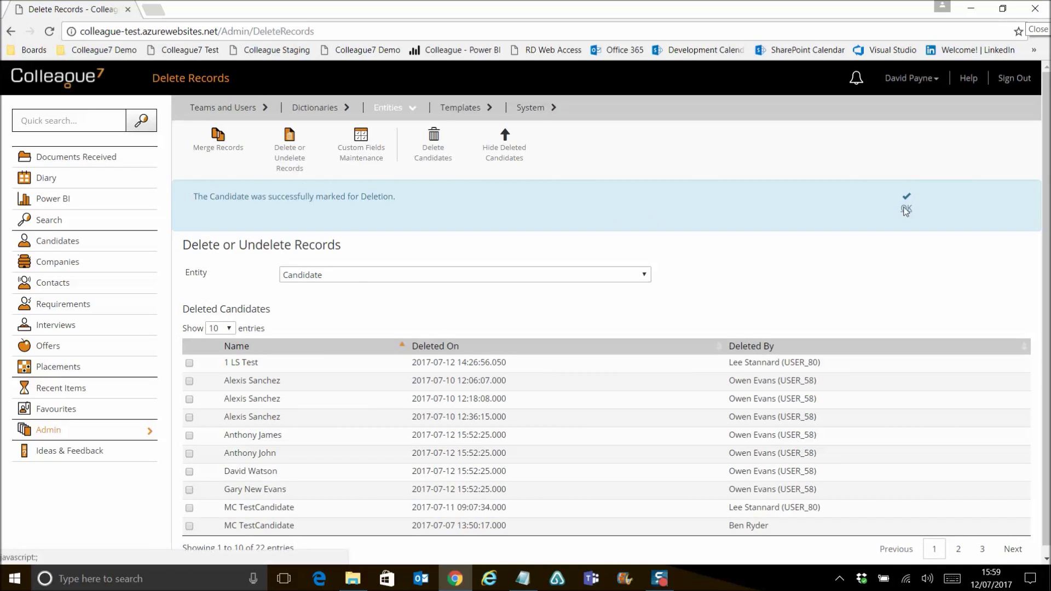
click(906, 210)
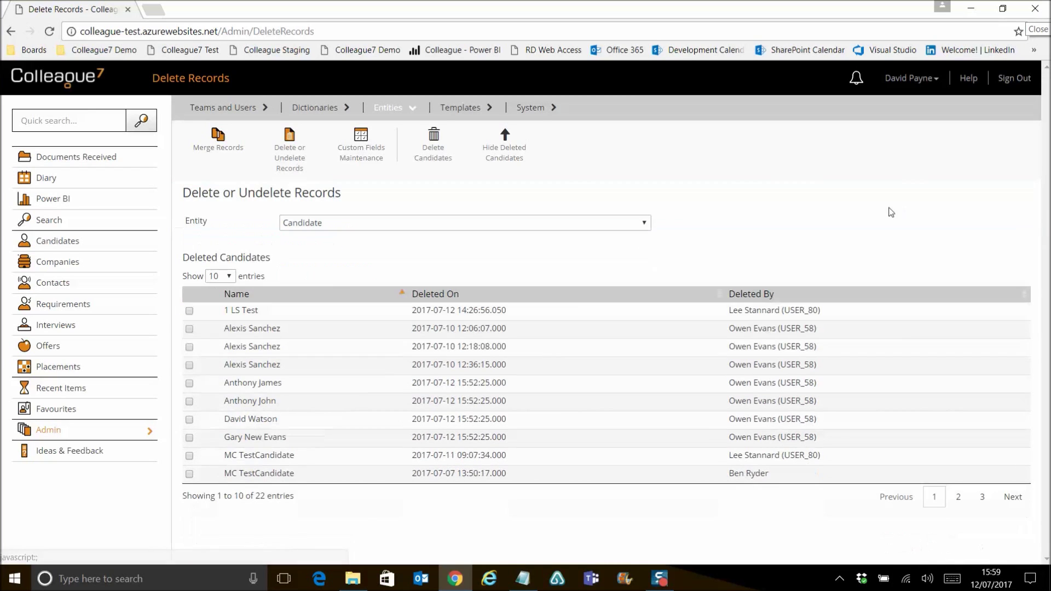
- On page 2, tick that candidate and undelete them, leaving 21 deleted candidates
click(959, 498)
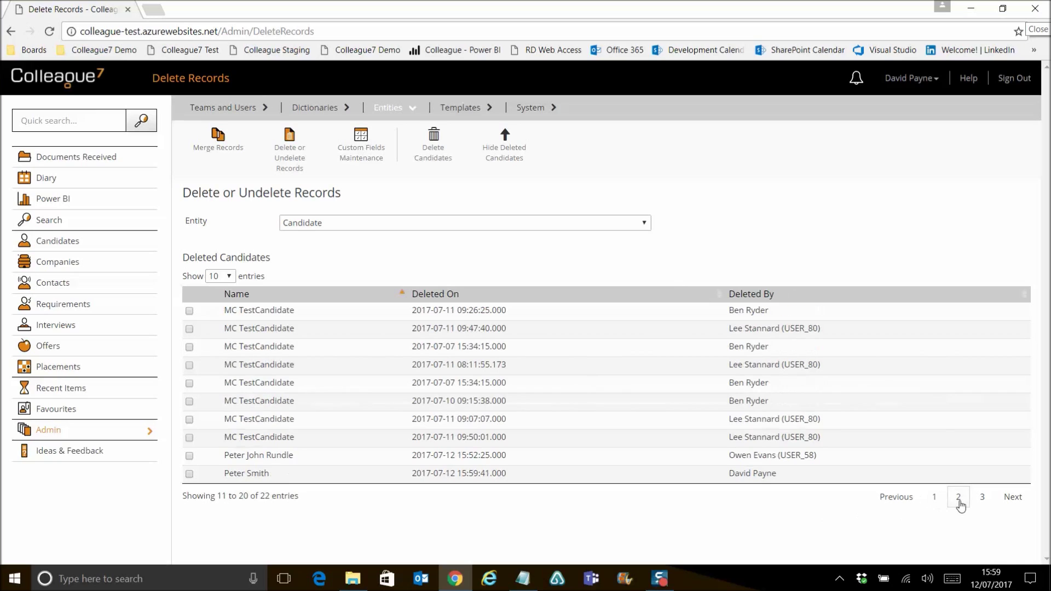
click(782, 479)
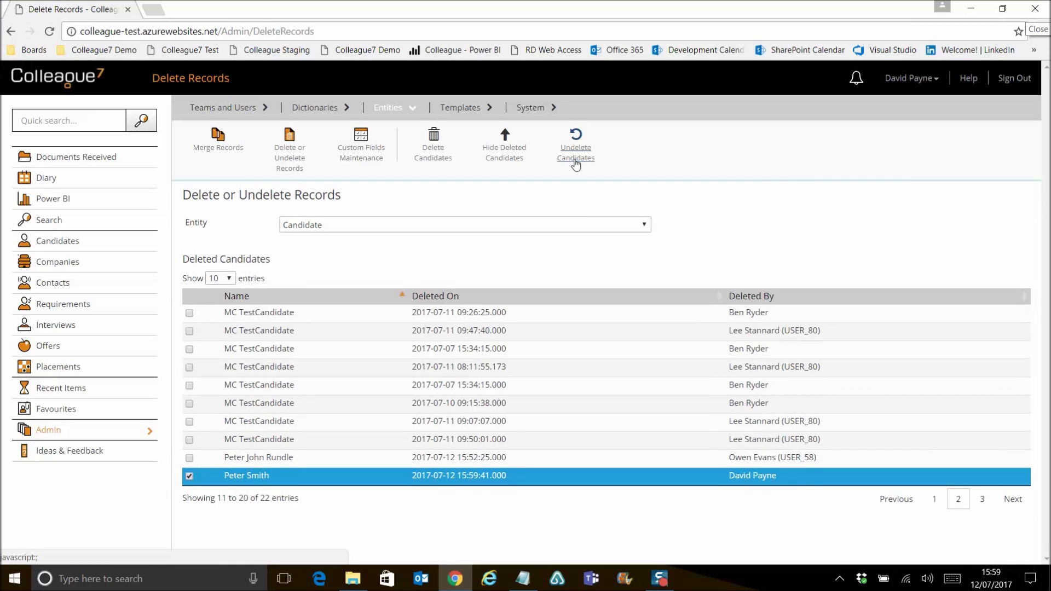
click(576, 163)
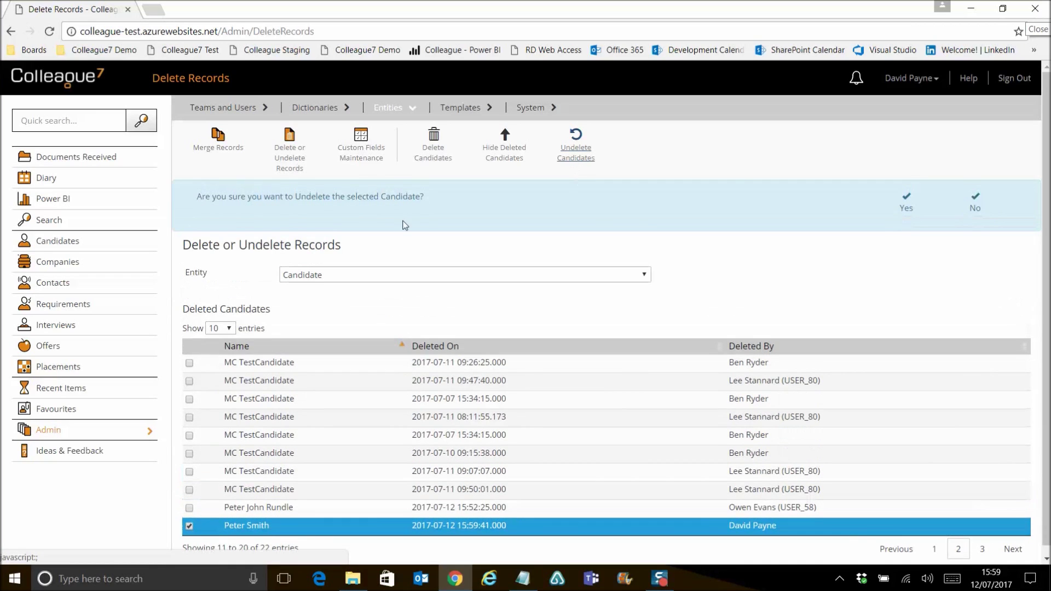
click(906, 215)
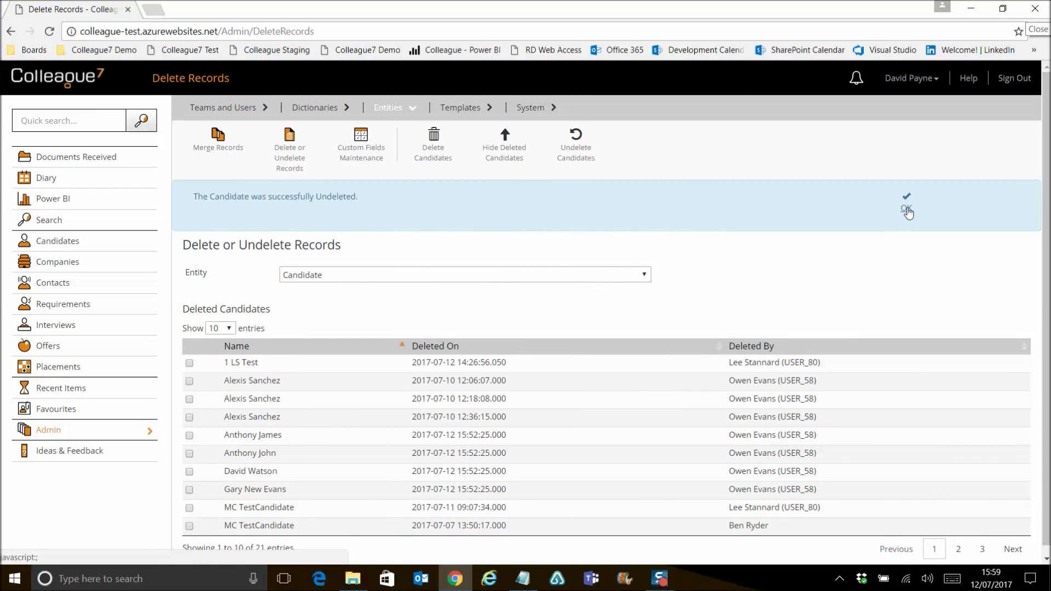
click(907, 209)
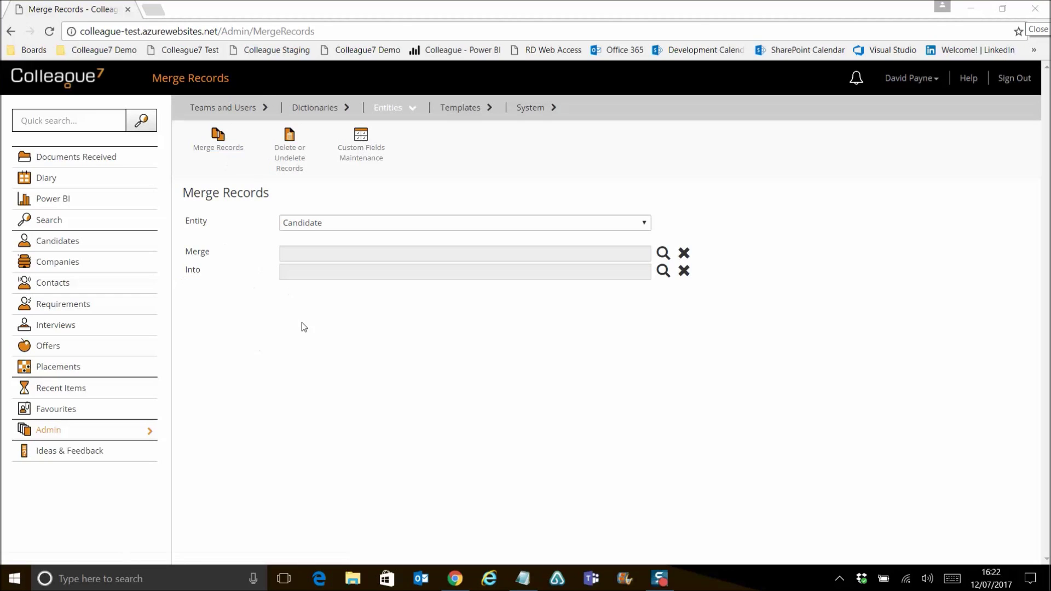
click(353, 226)
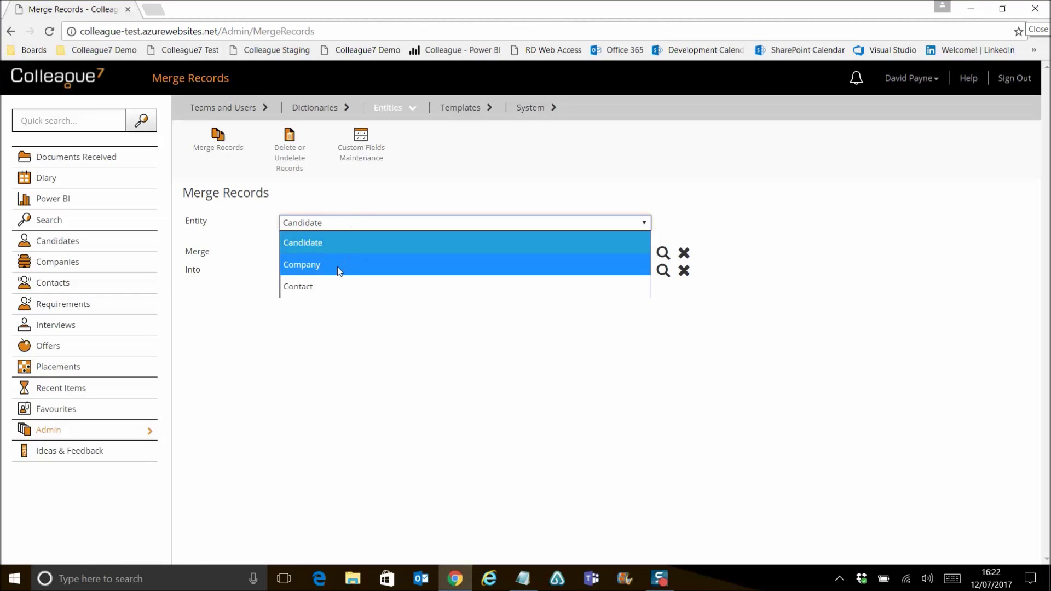
click(339, 265)
click(340, 224)
click(327, 286)
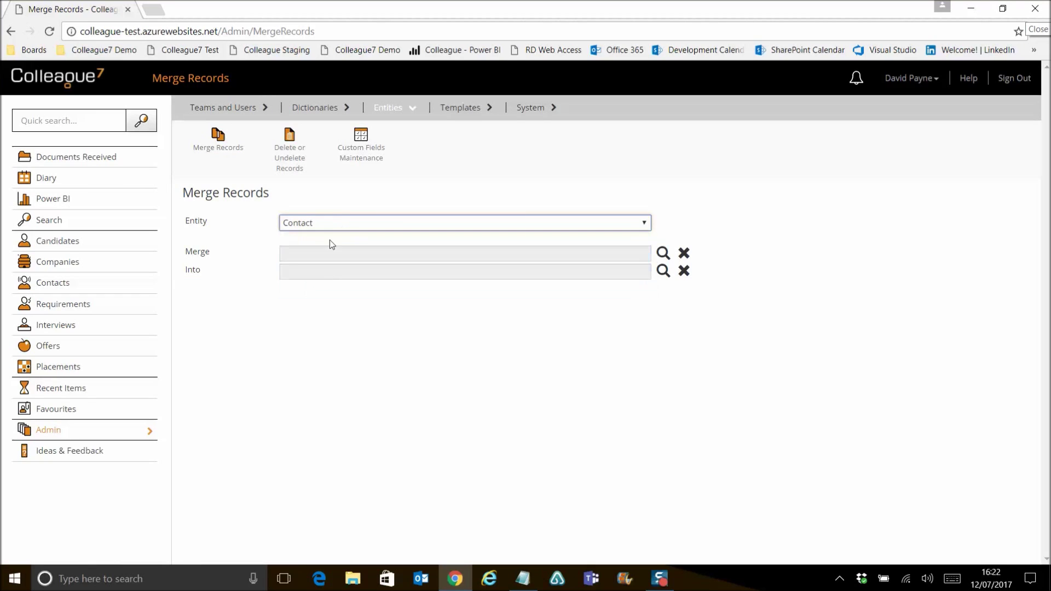
click(340, 224)
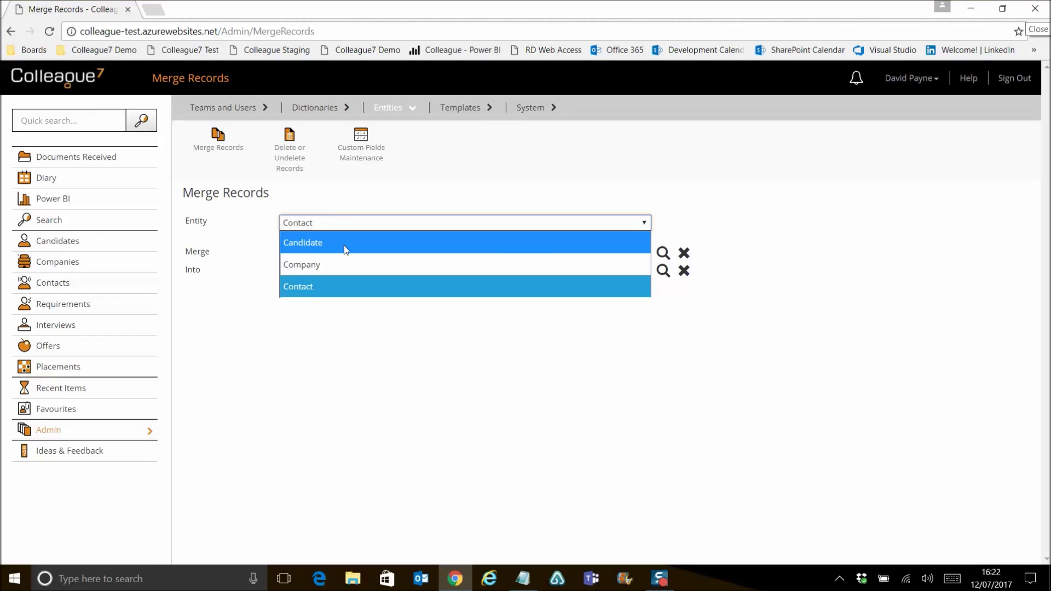
click(344, 246)
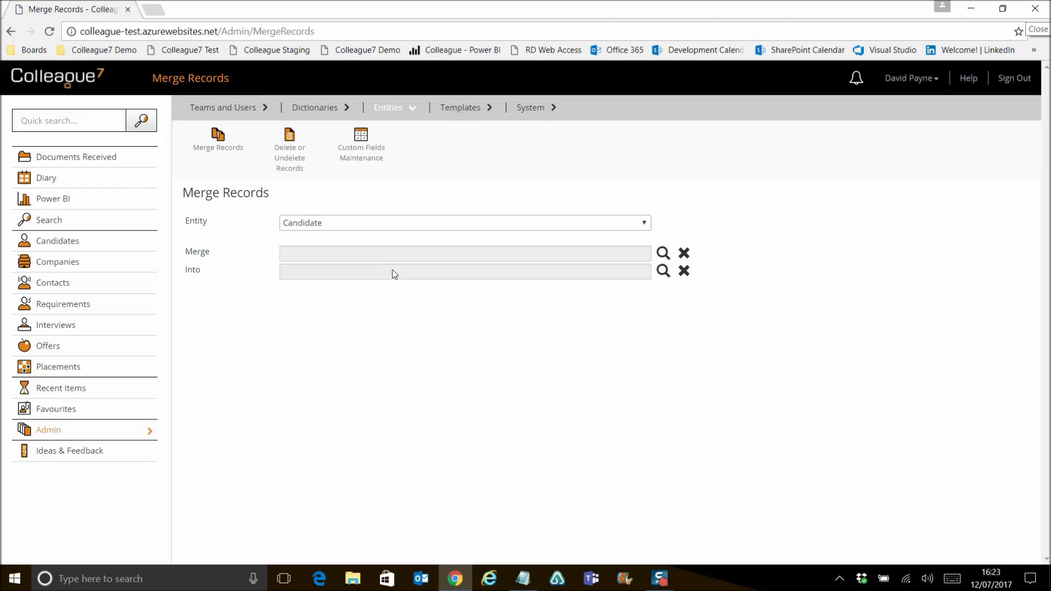
- Look up the candidate by surname and forename and select ID 8761 as the Merge record
click(664, 254)
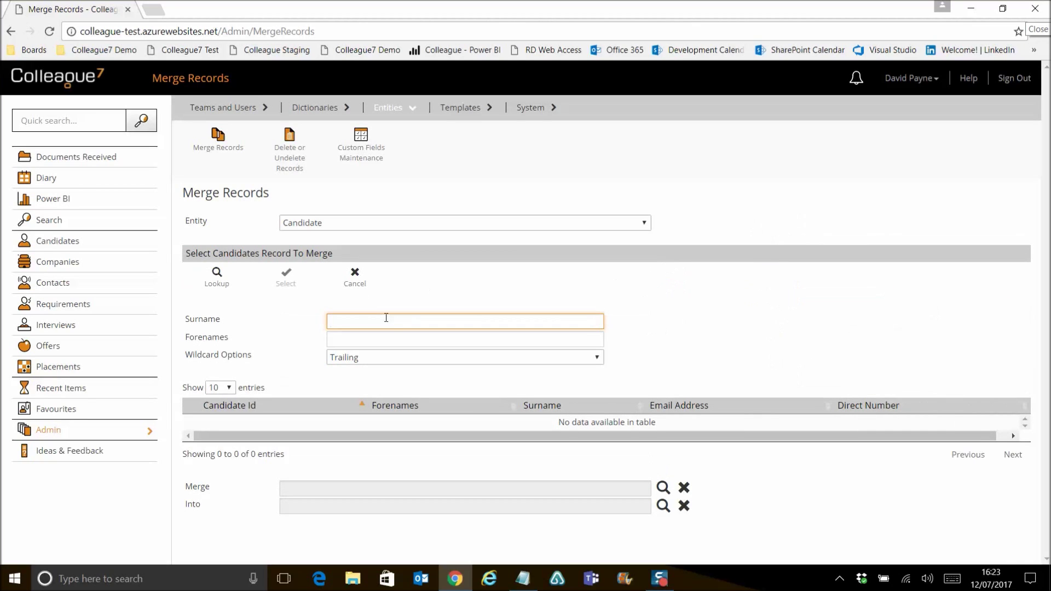
key(Tab)
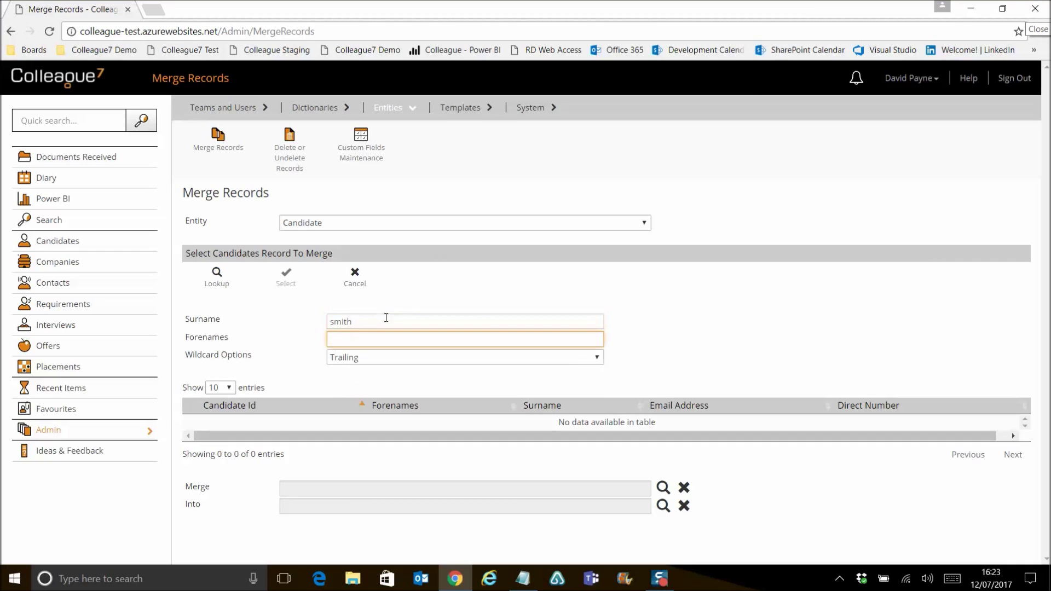
key(Return)
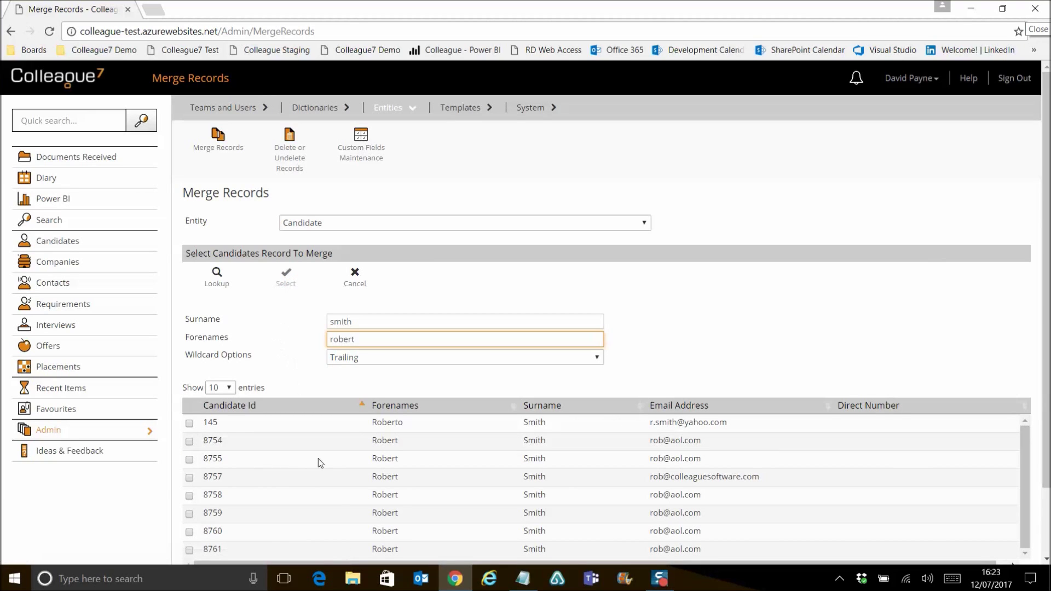
scroll(230, 530, down, 1)
scroll(230, 530, down, 1)
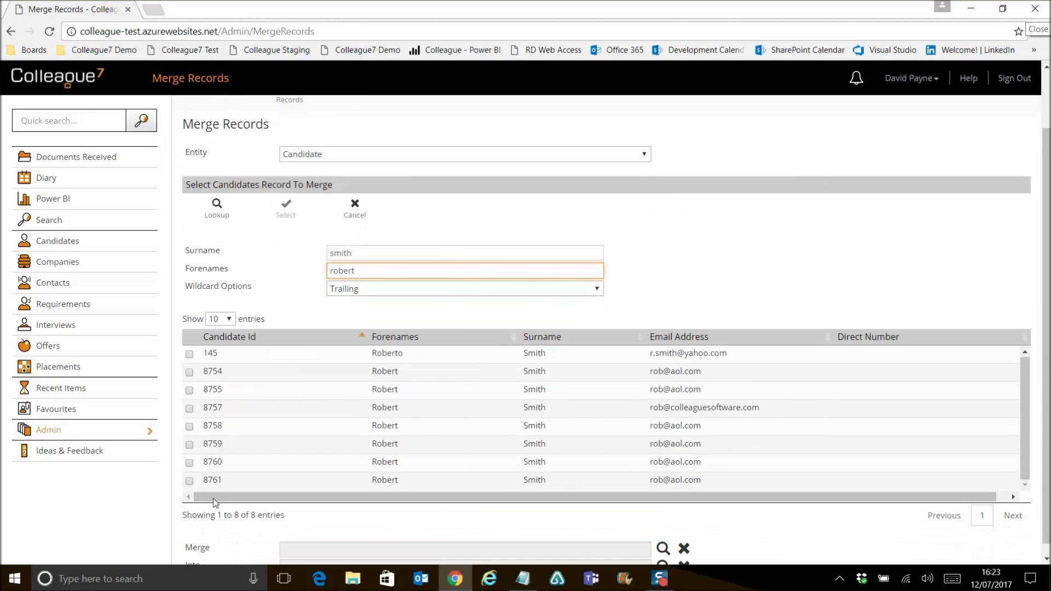
click(190, 481)
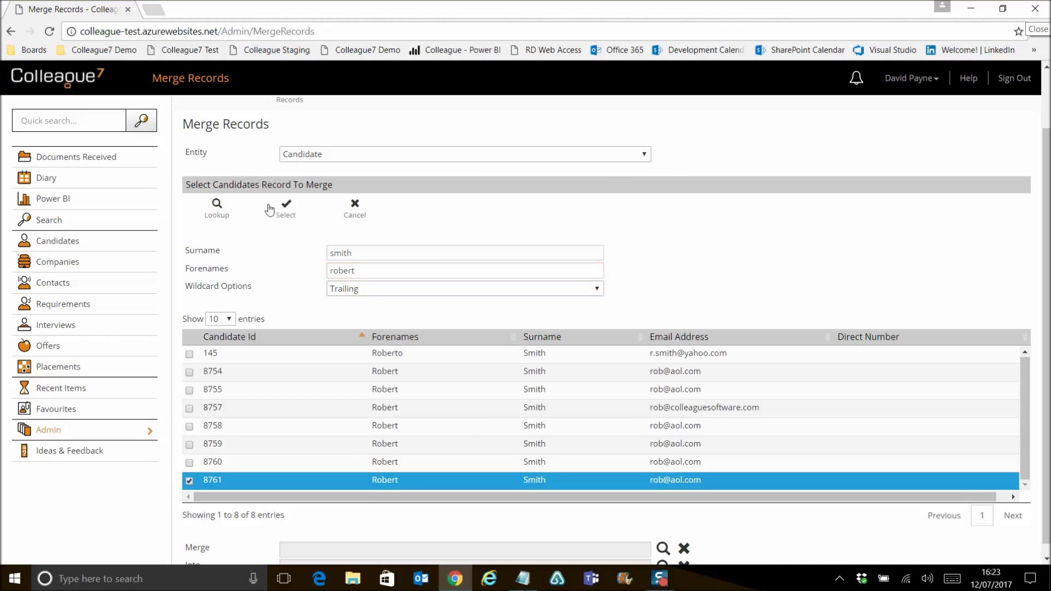
click(285, 212)
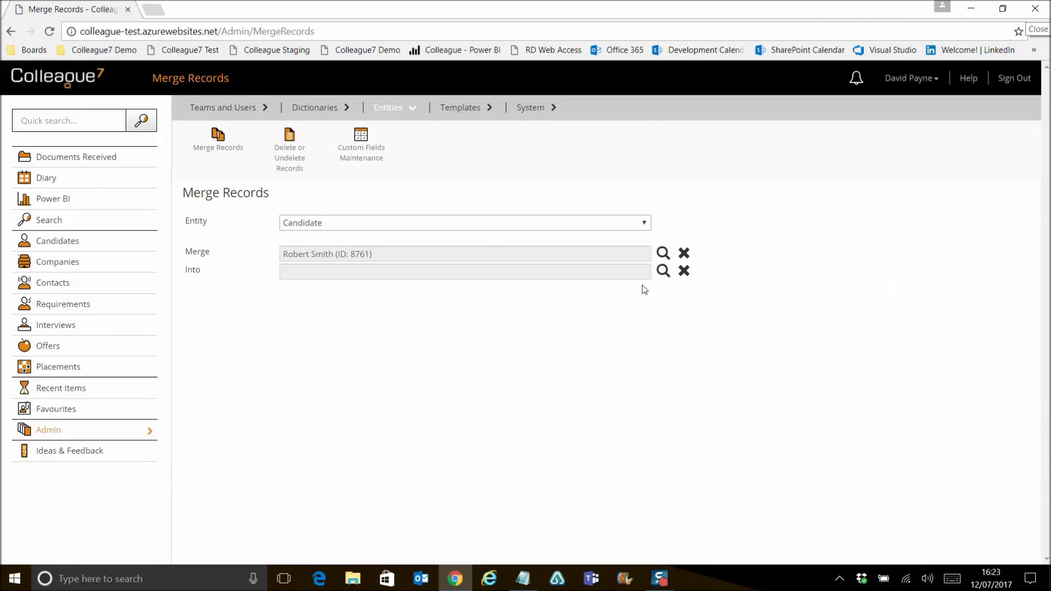
- Look up the same name, select candidate 8757 as the Into record, and confirm the merge
click(342, 328)
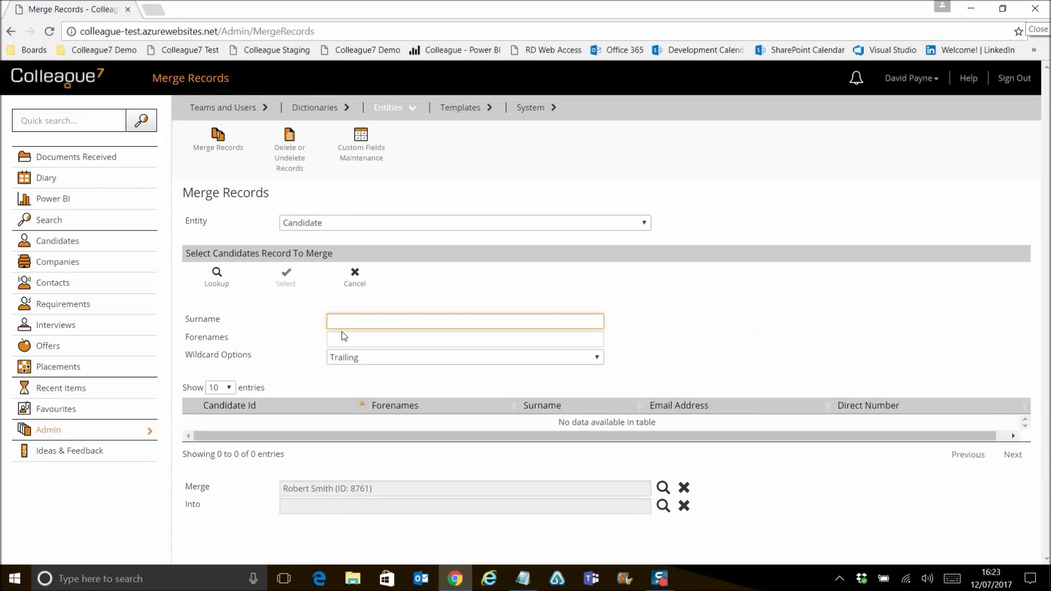
key(Tab)
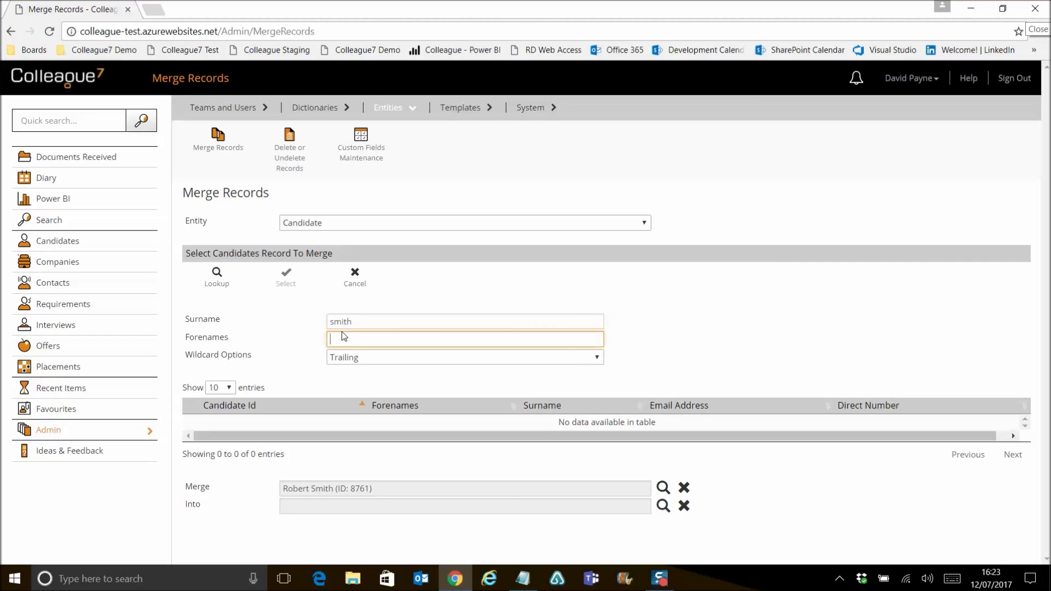
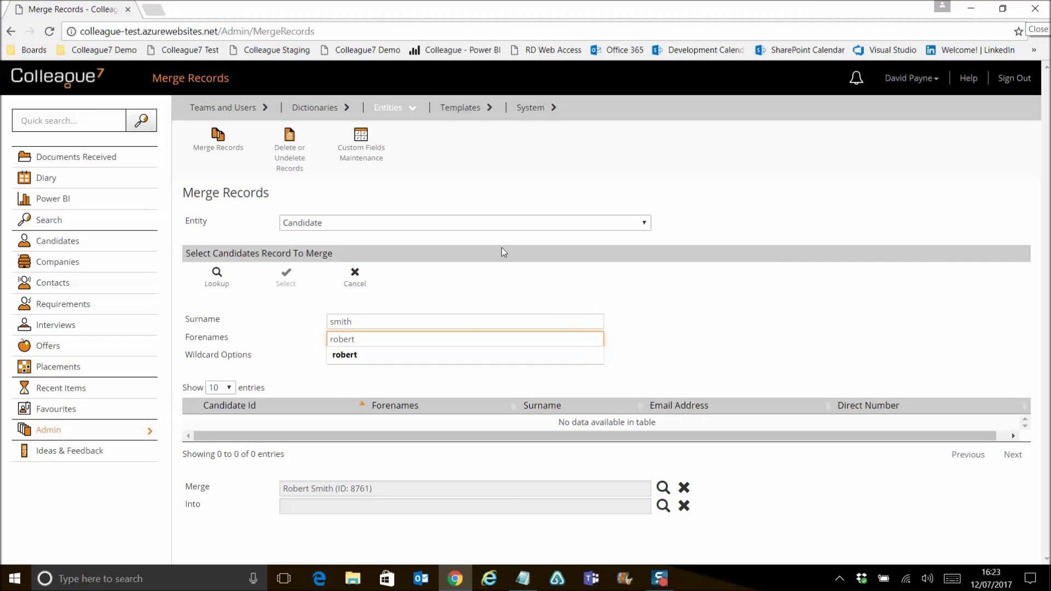
click(229, 285)
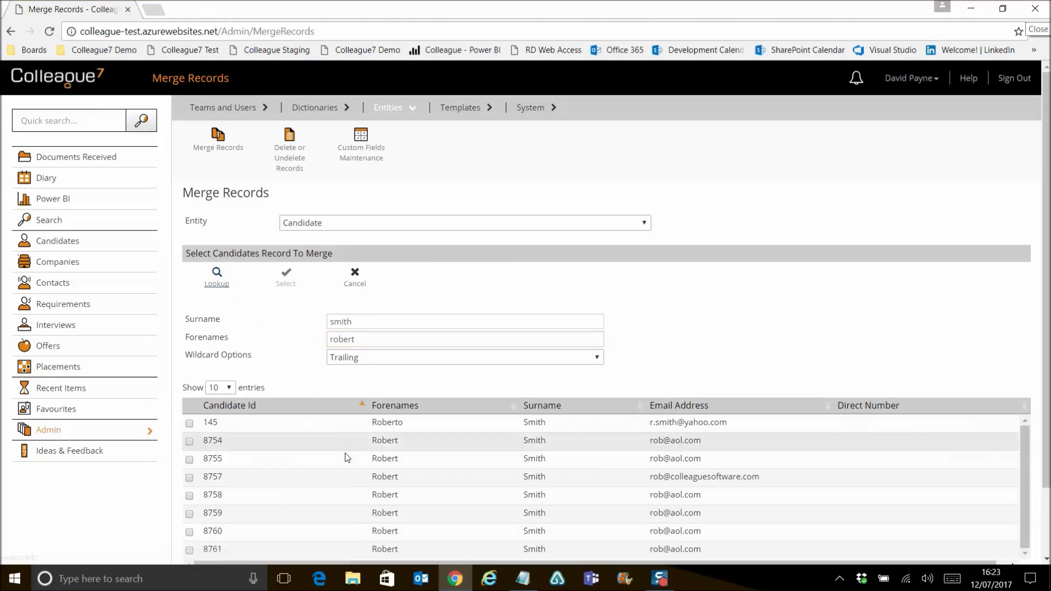
click(190, 477)
click(286, 277)
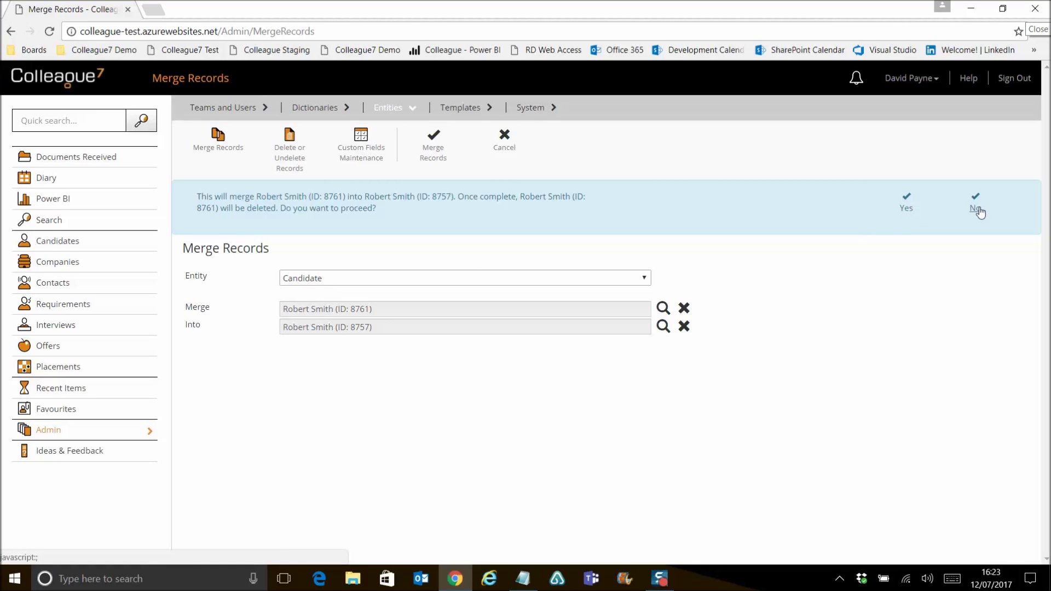
click(906, 209)
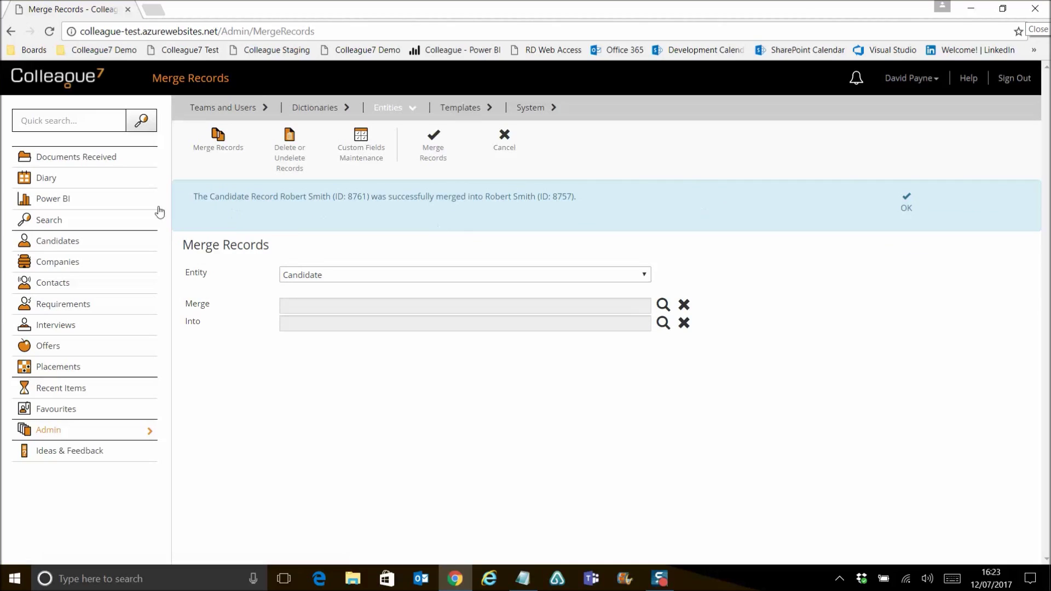
click(906, 213)
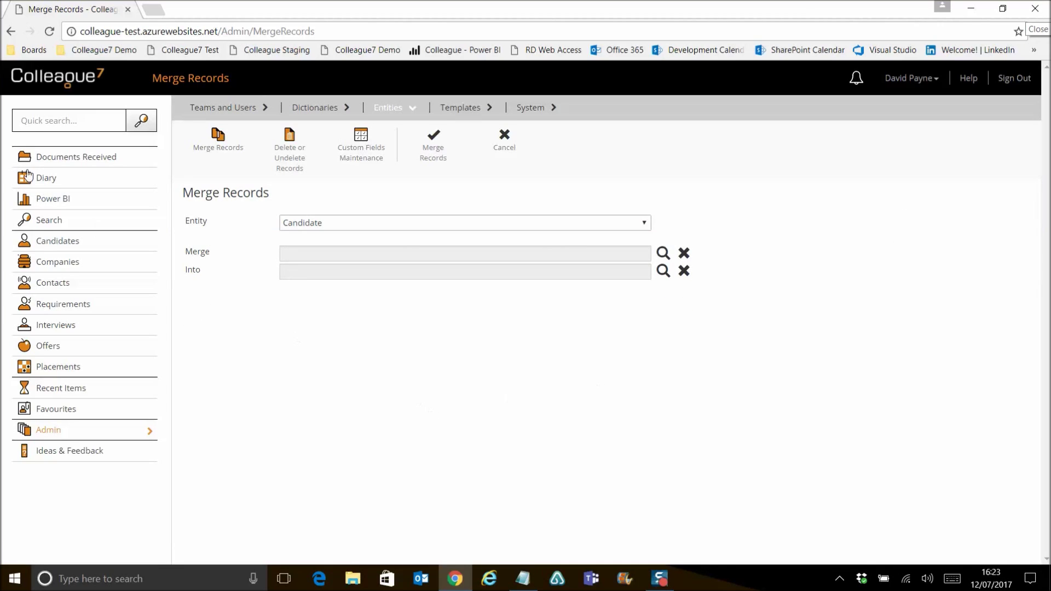
- Quick-search the candidate's surname and open candidate 8757's record
click(47, 121)
text(smith)
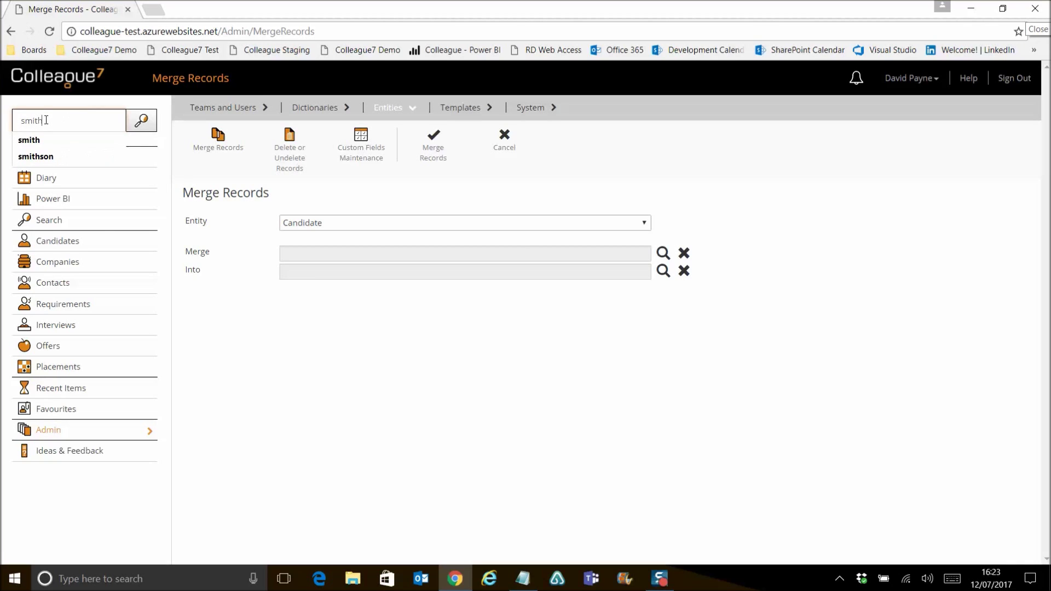
key(Return)
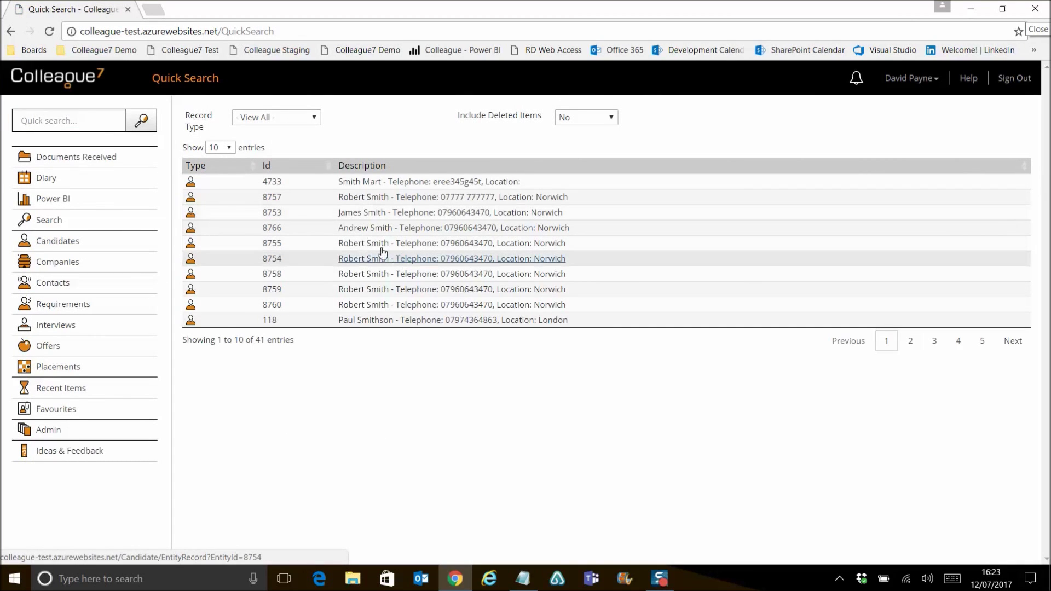
click(374, 201)
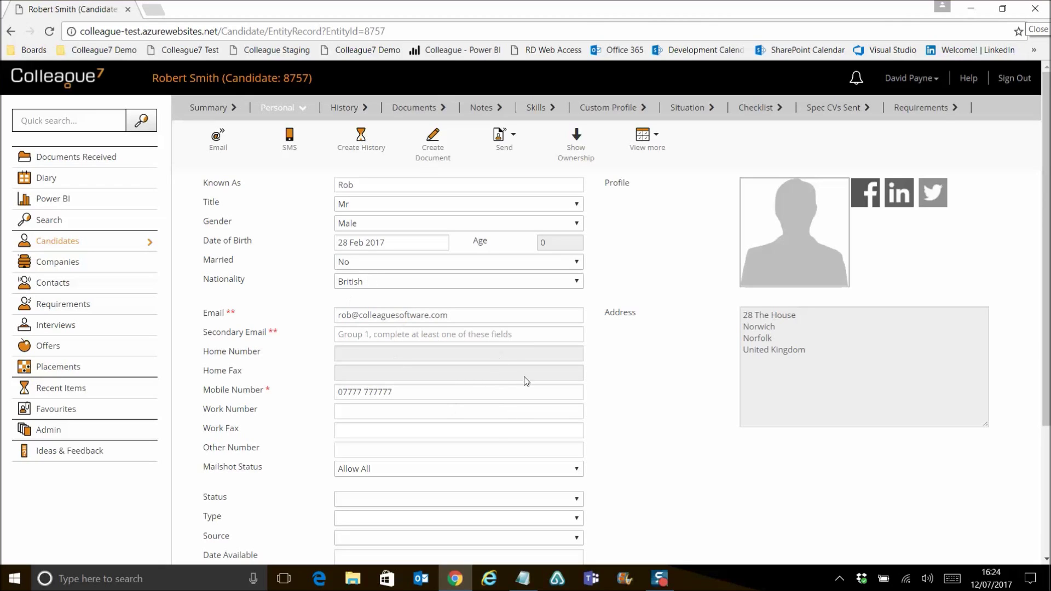
- Review the Record merged history entry showing merged ID 8761, then return to Personal details
click(345, 109)
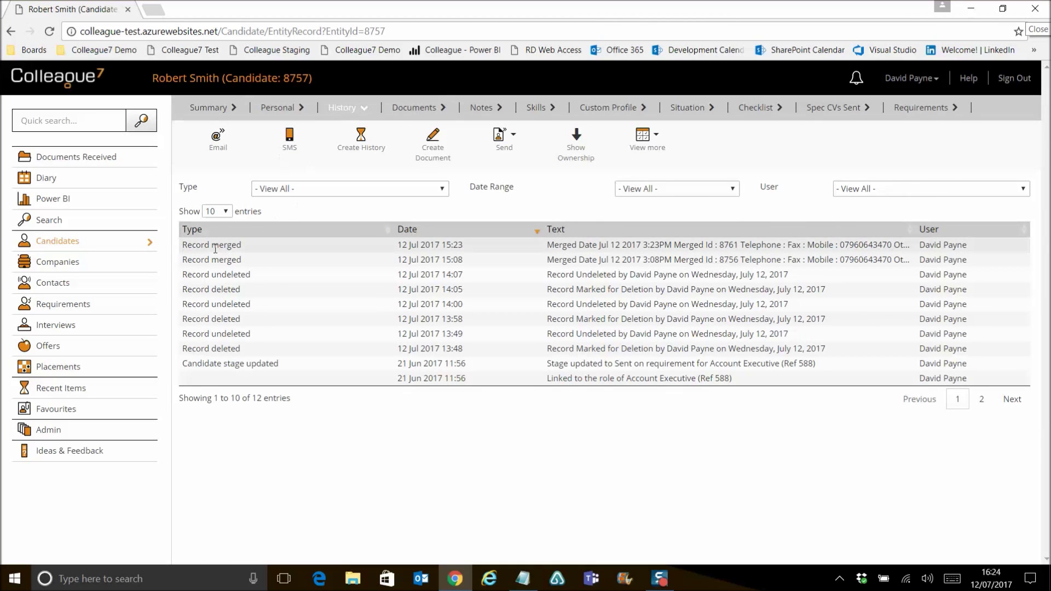
click(235, 250)
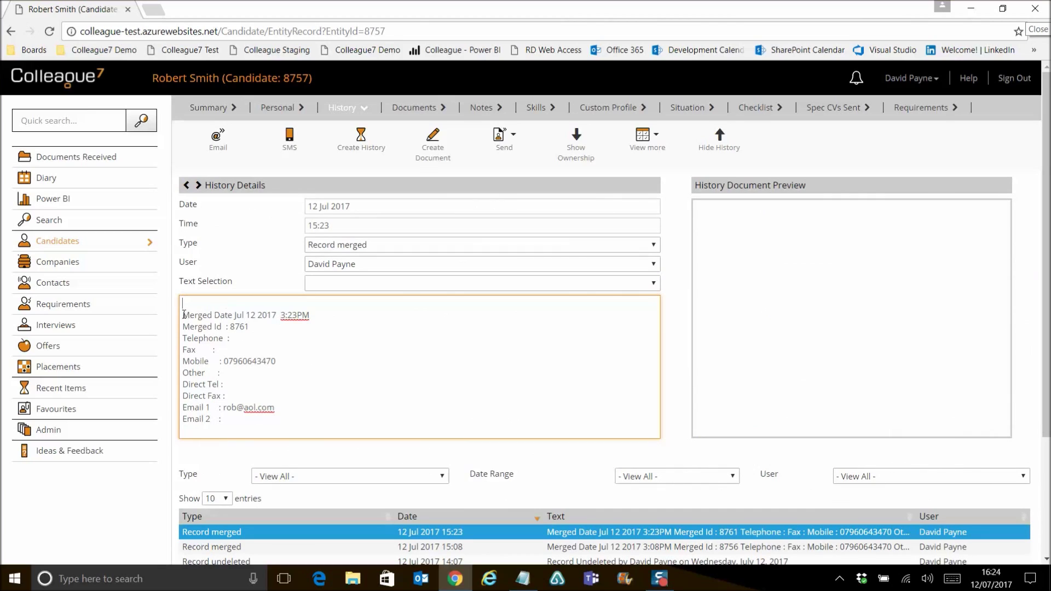
drag(183, 315, 262, 330)
click(262, 330)
double_click(241, 327)
click(247, 339)
click(252, 408)
click(307, 412)
click(720, 141)
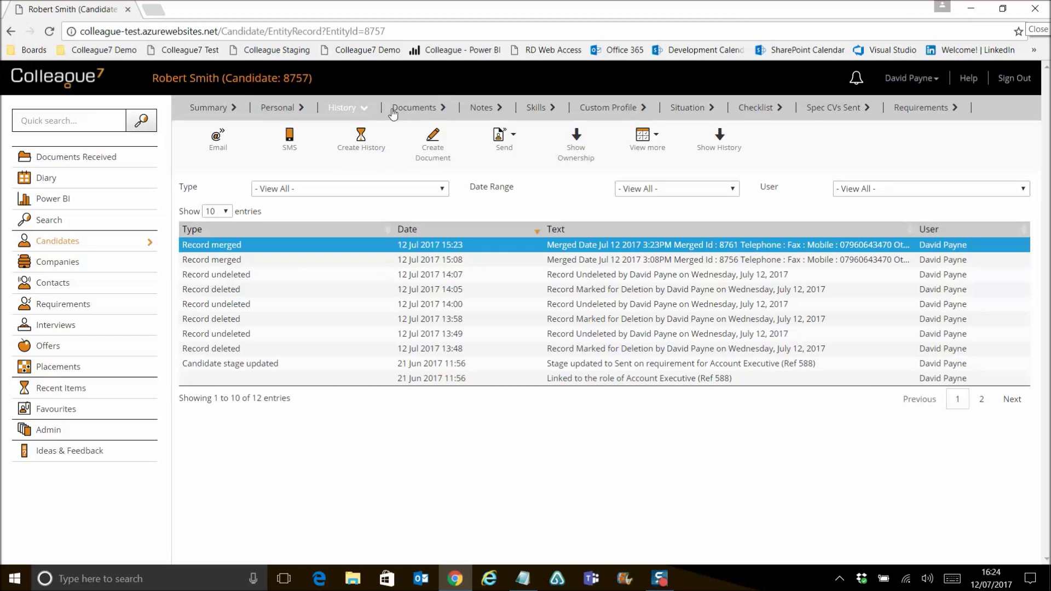
click(277, 108)
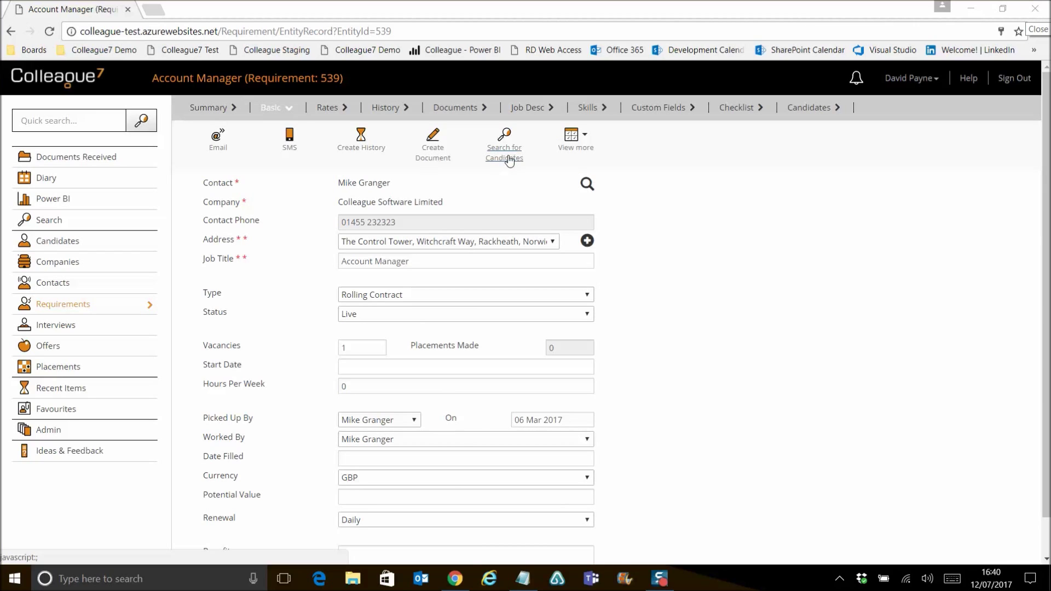
- Run a candidate search for requirement 539 on Skills and Postcode within 10 miles
click(505, 155)
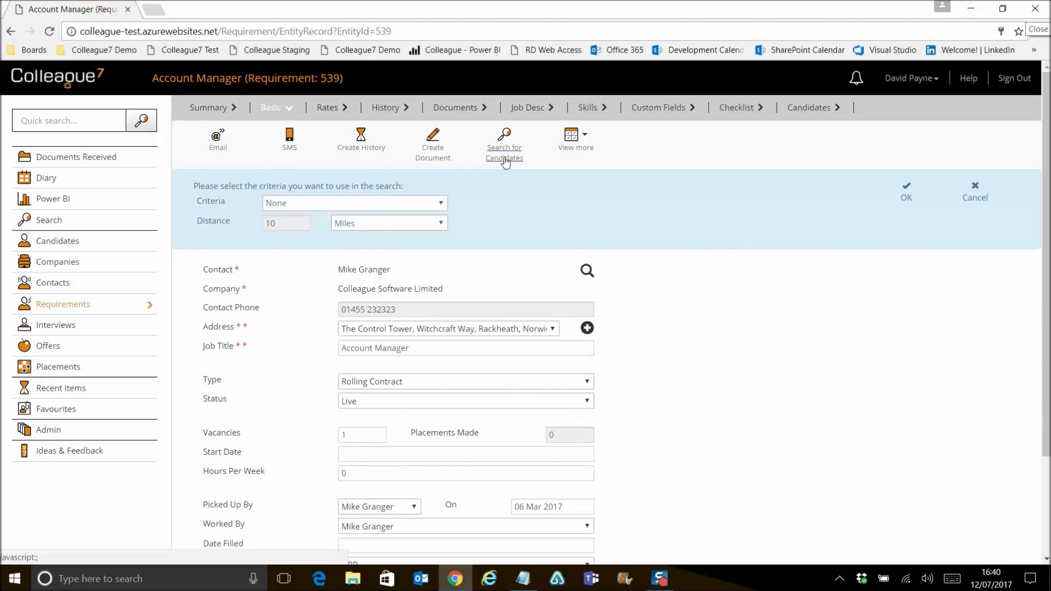
click(282, 207)
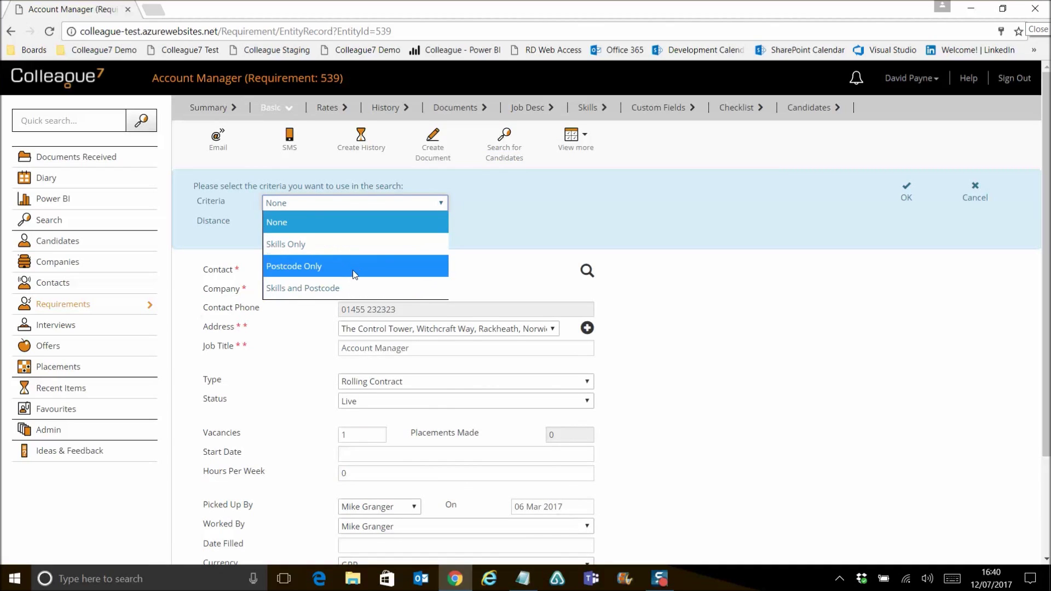
click(346, 288)
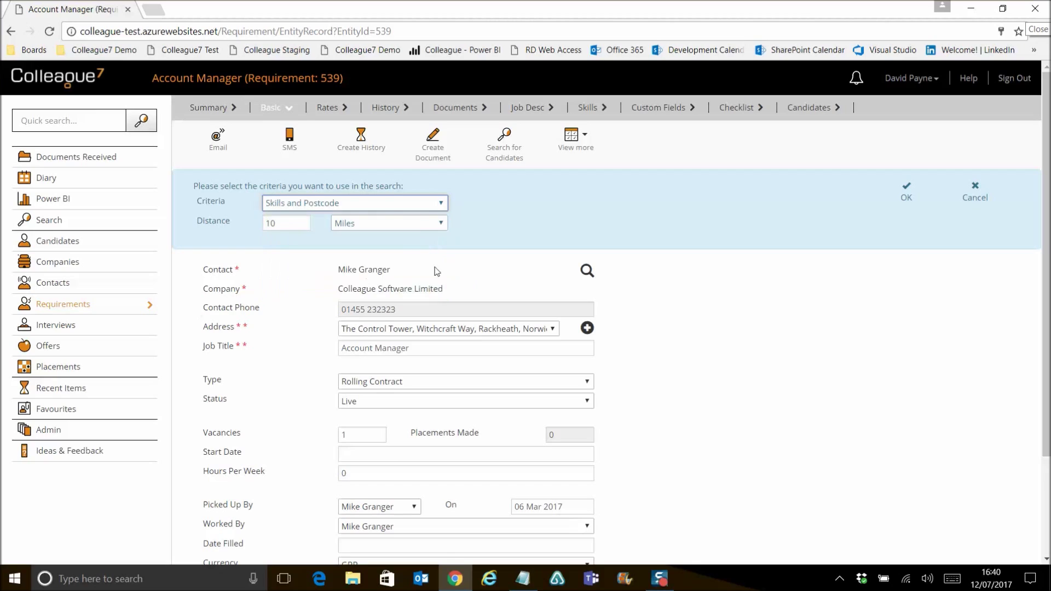
click(590, 156)
click(501, 256)
click(287, 228)
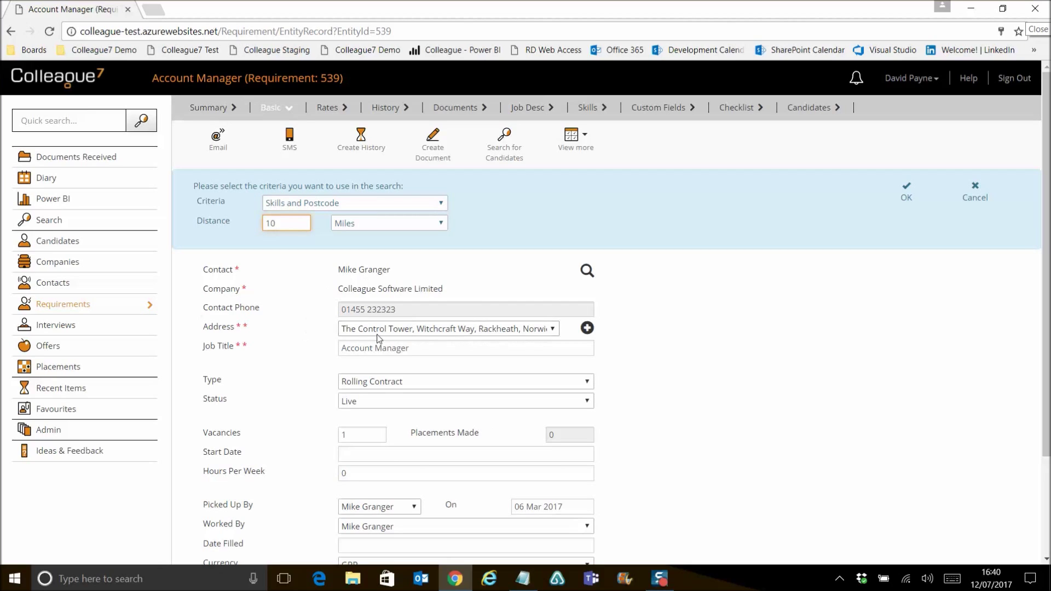
click(289, 224)
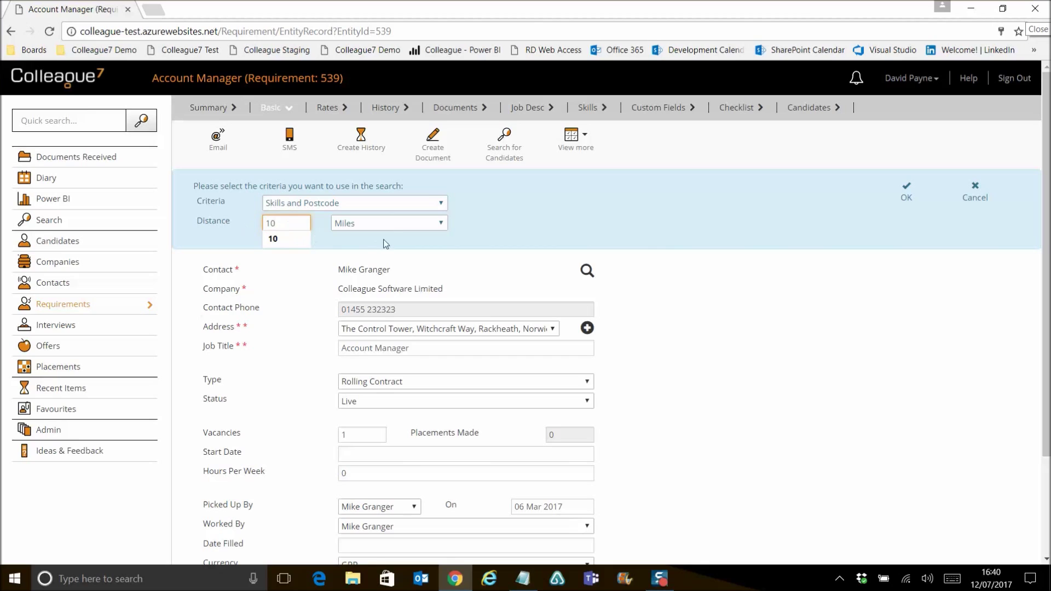
click(397, 225)
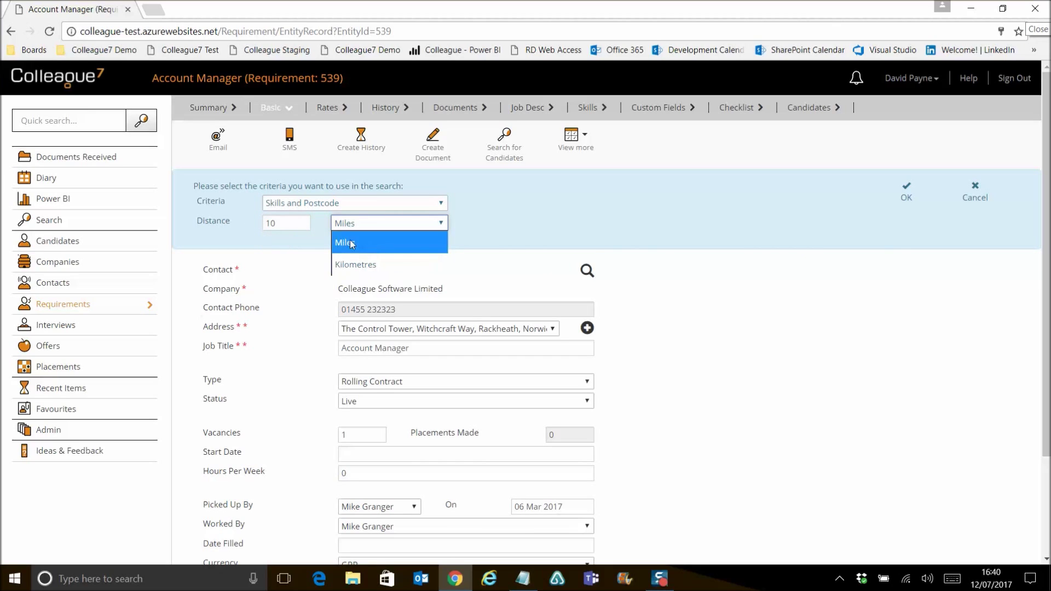
click(539, 232)
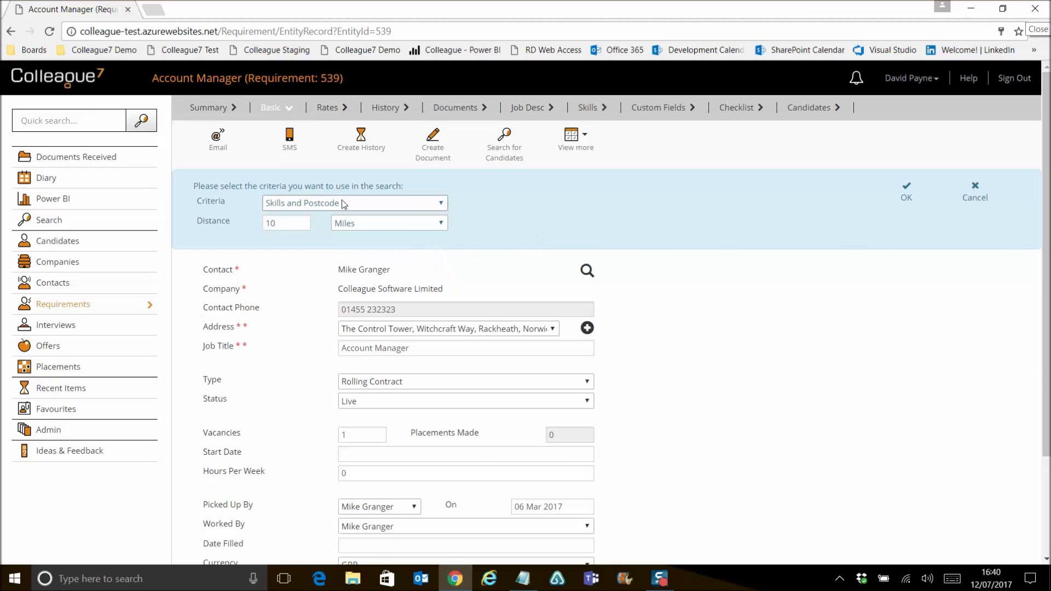
click(906, 200)
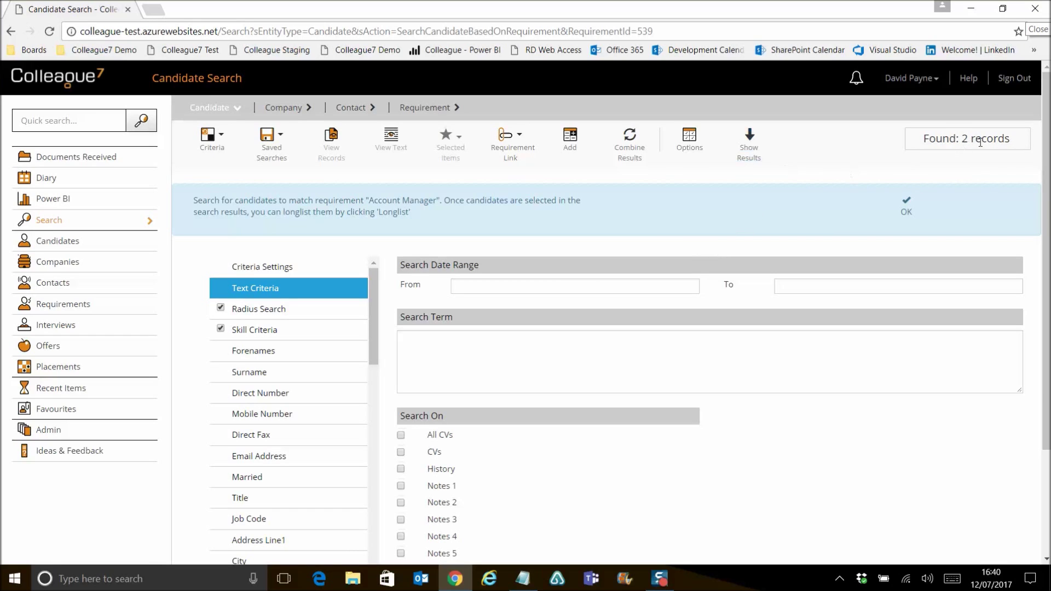
- Show the two matching candidates and inspect the search's Radius Search and Skill Criteria settings
click(752, 159)
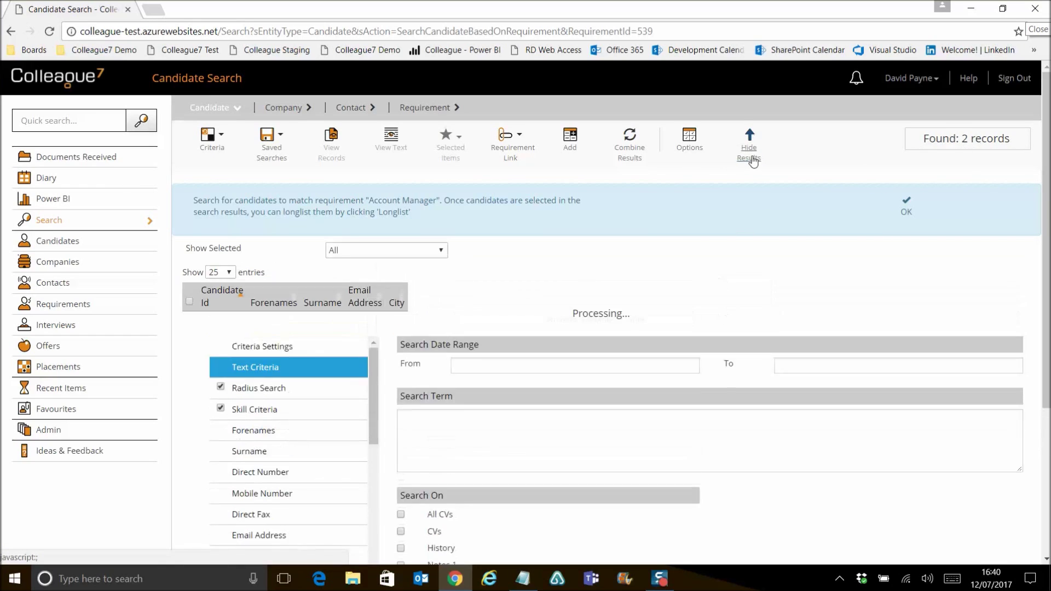
click(906, 200)
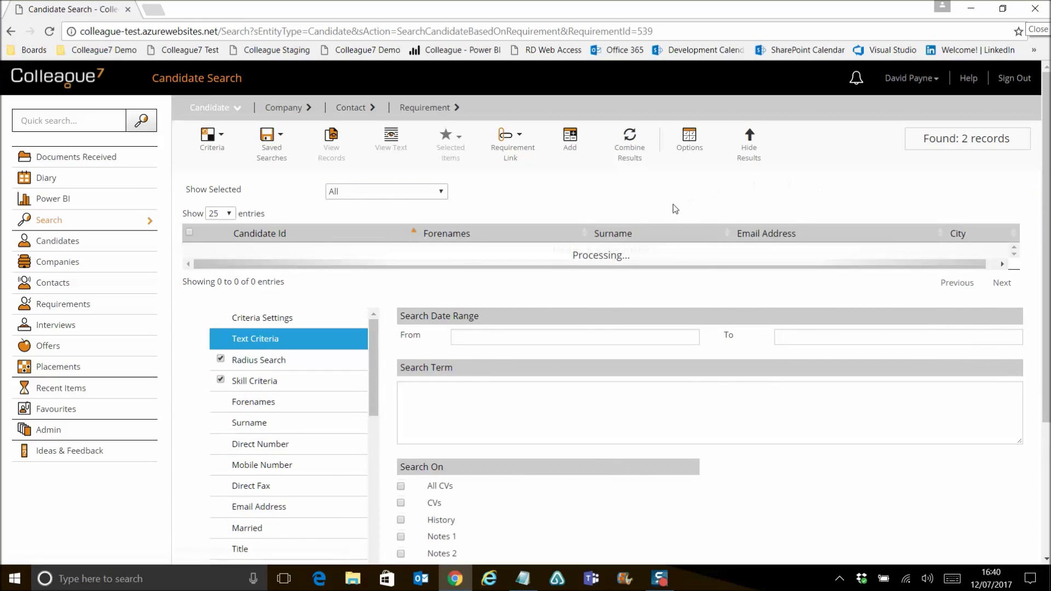
click(300, 362)
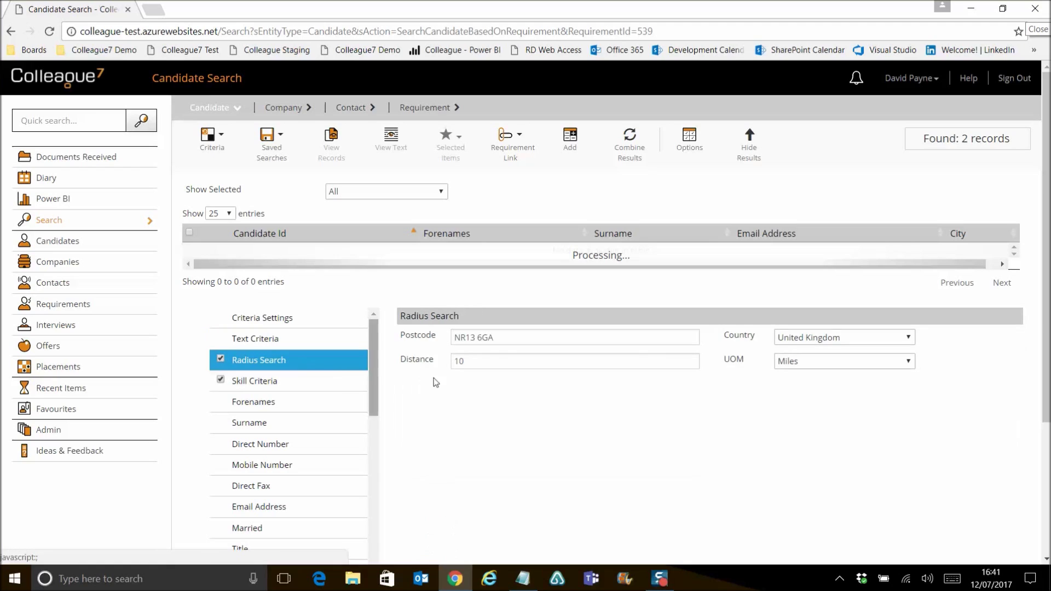
click(309, 394)
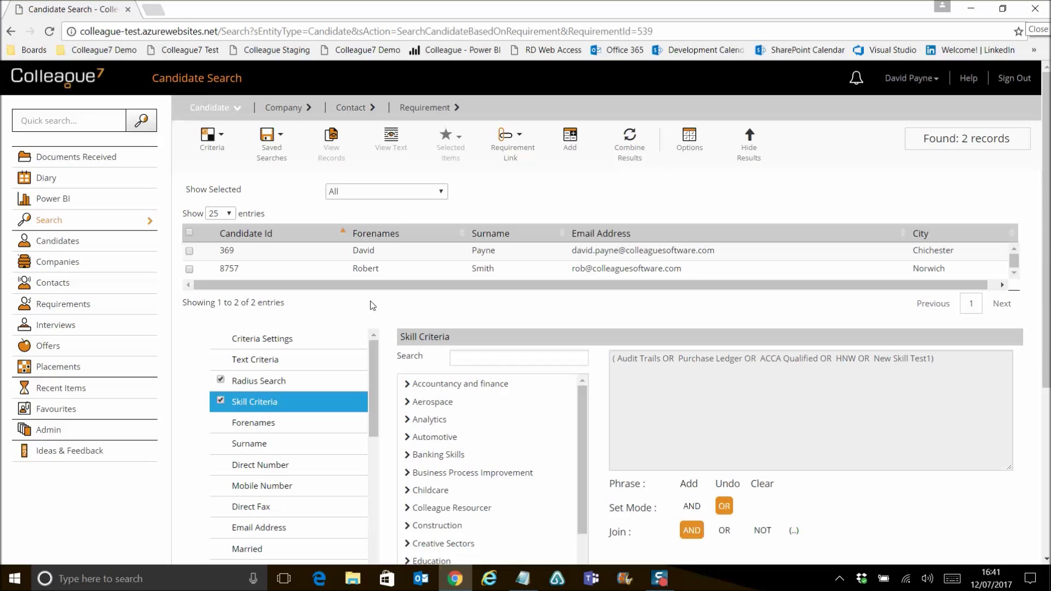
- Shortlist candidates 369 and 8757 on requirement 539 and confirm the Requirement updated banner
click(189, 252)
click(190, 269)
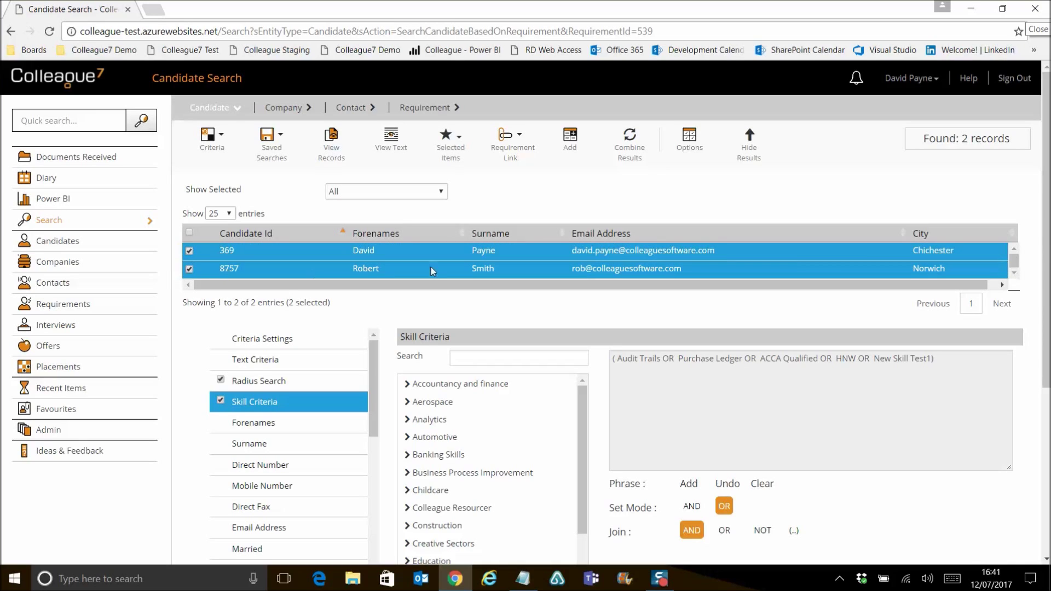
click(511, 143)
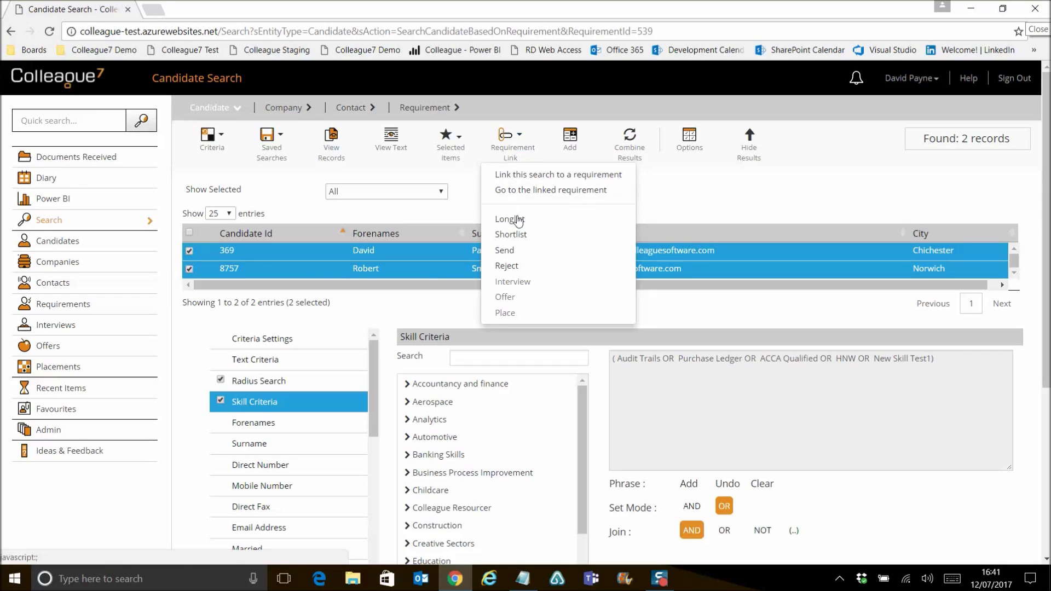
click(518, 241)
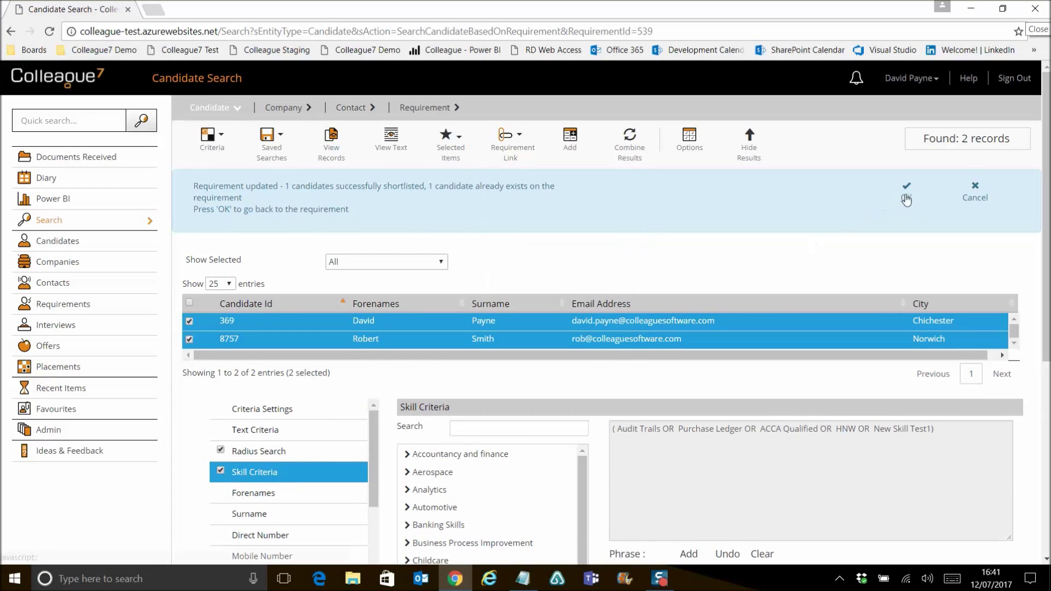
click(906, 199)
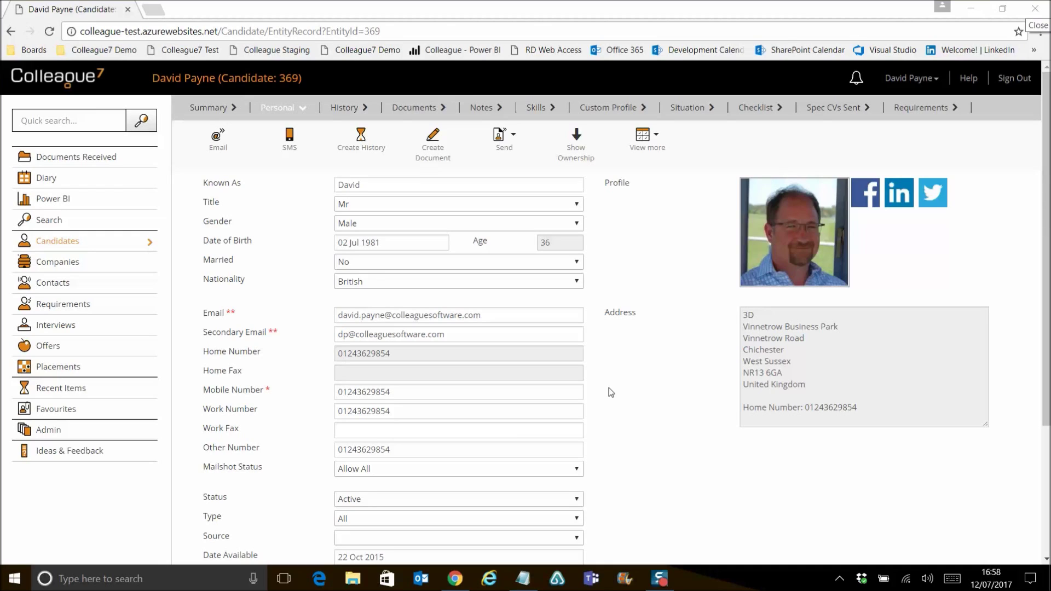
- Start a history entry for candidate 369 with Create Diary ticked and a 15-minute reminder
click(359, 151)
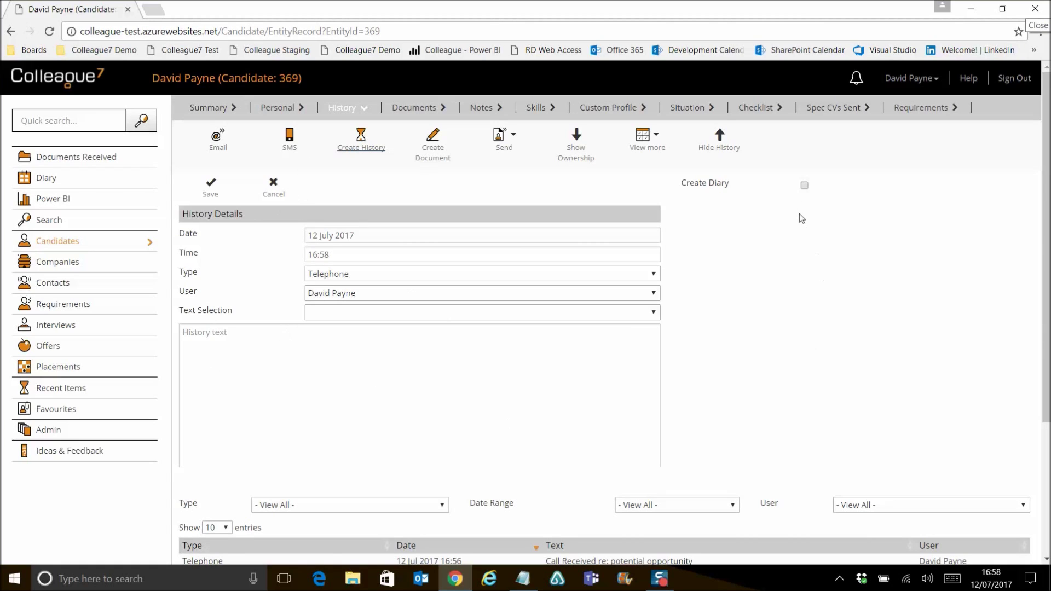
click(805, 187)
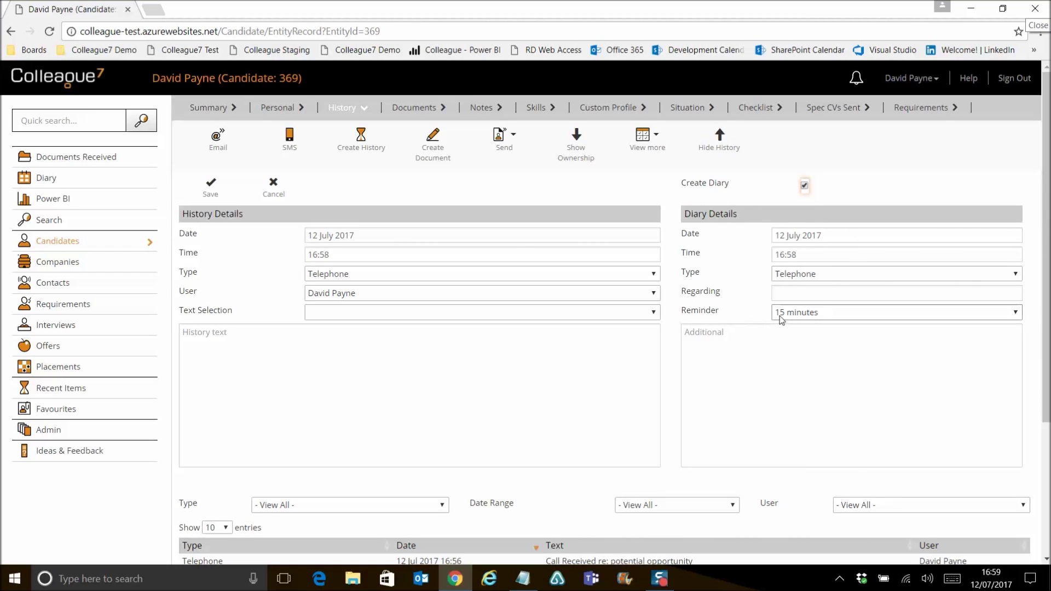
click(821, 317)
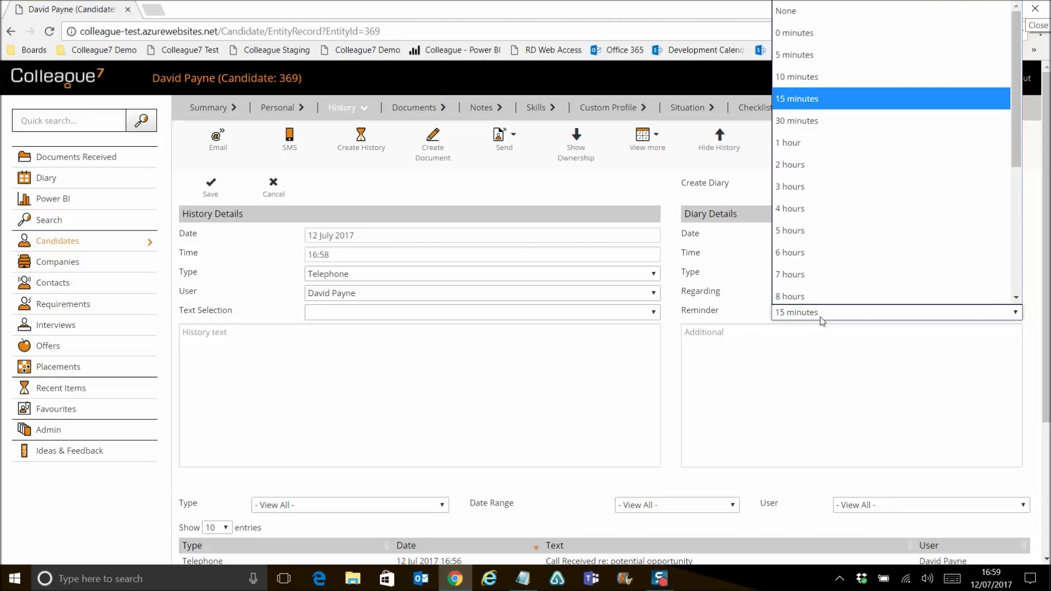
click(820, 317)
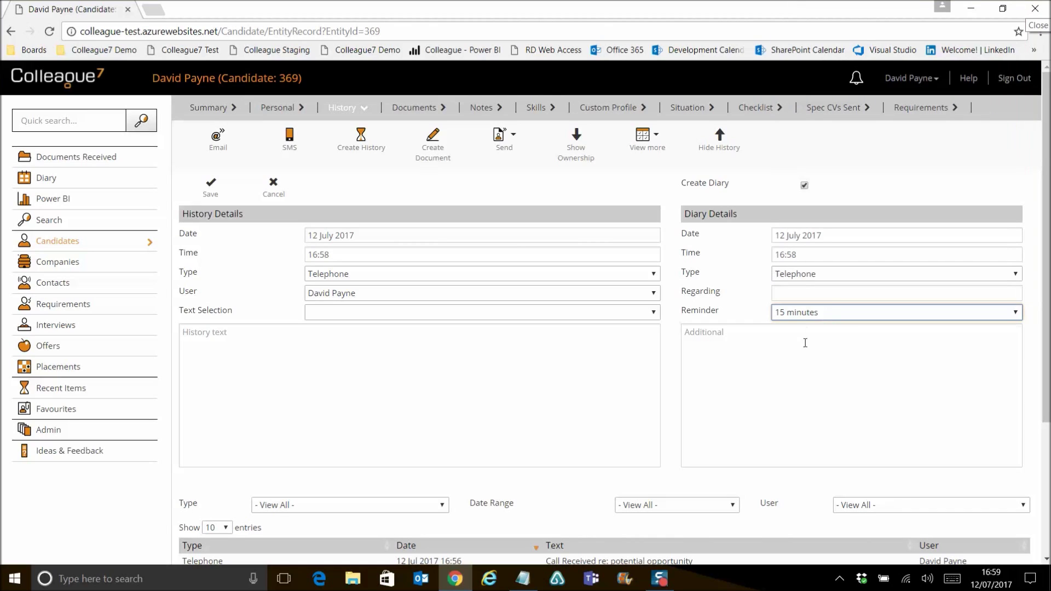
click(812, 347)
click(666, 356)
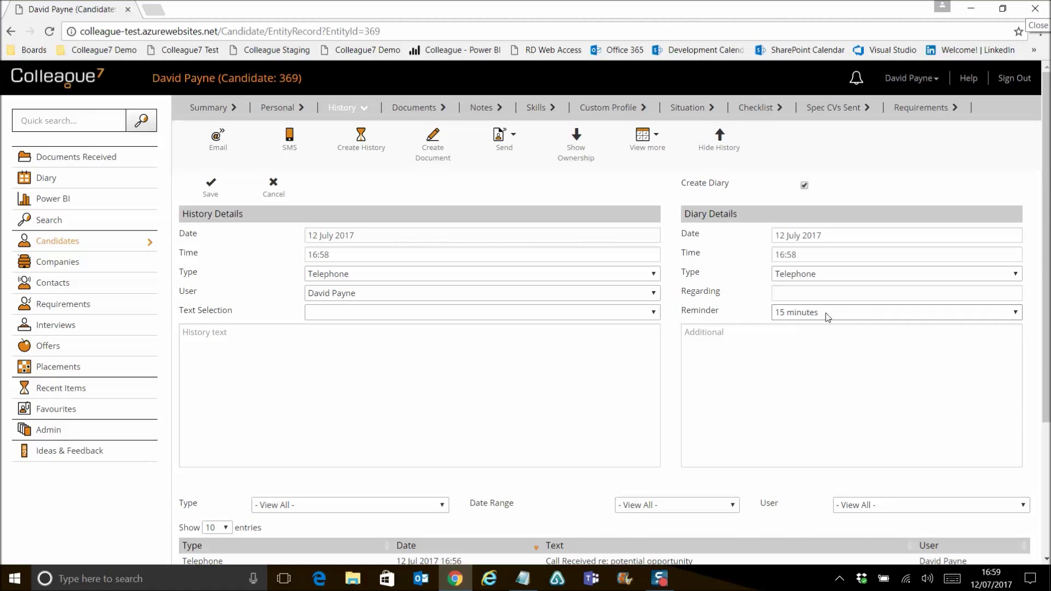
click(852, 311)
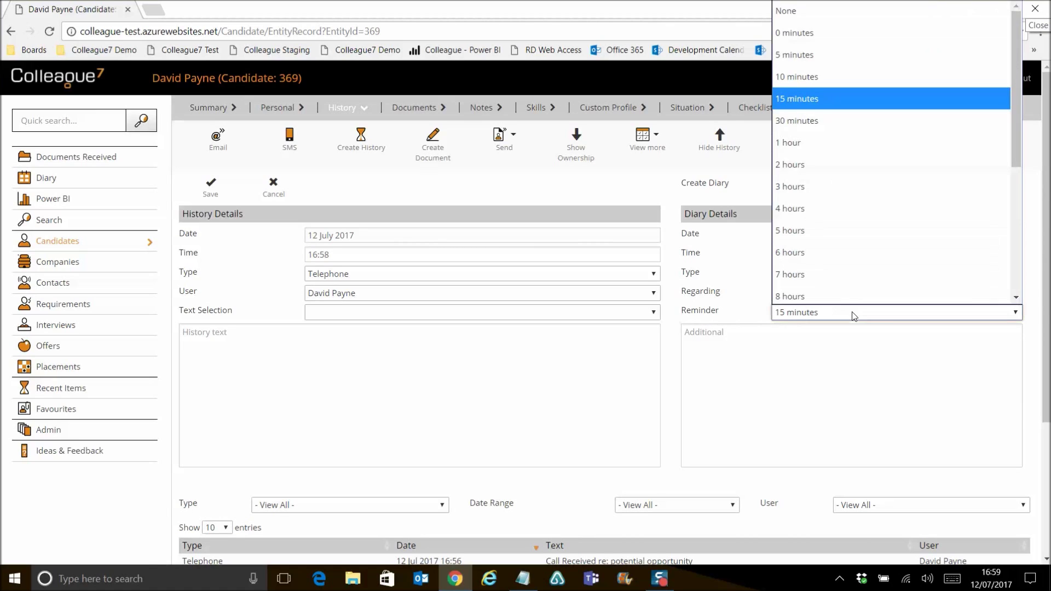
click(826, 95)
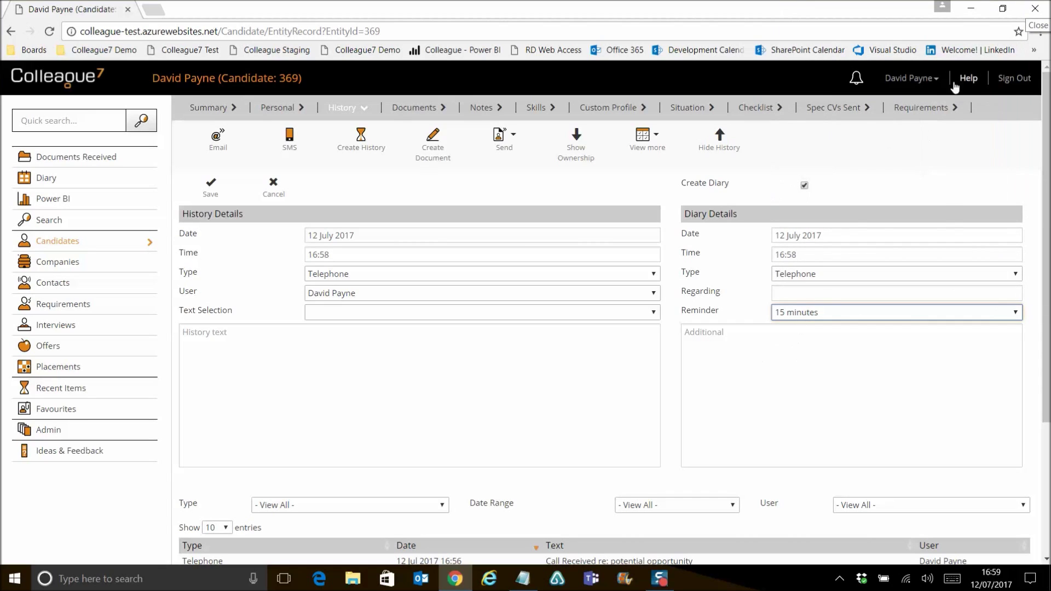
click(870, 230)
click(901, 78)
right_click(869, 228)
click(893, 239)
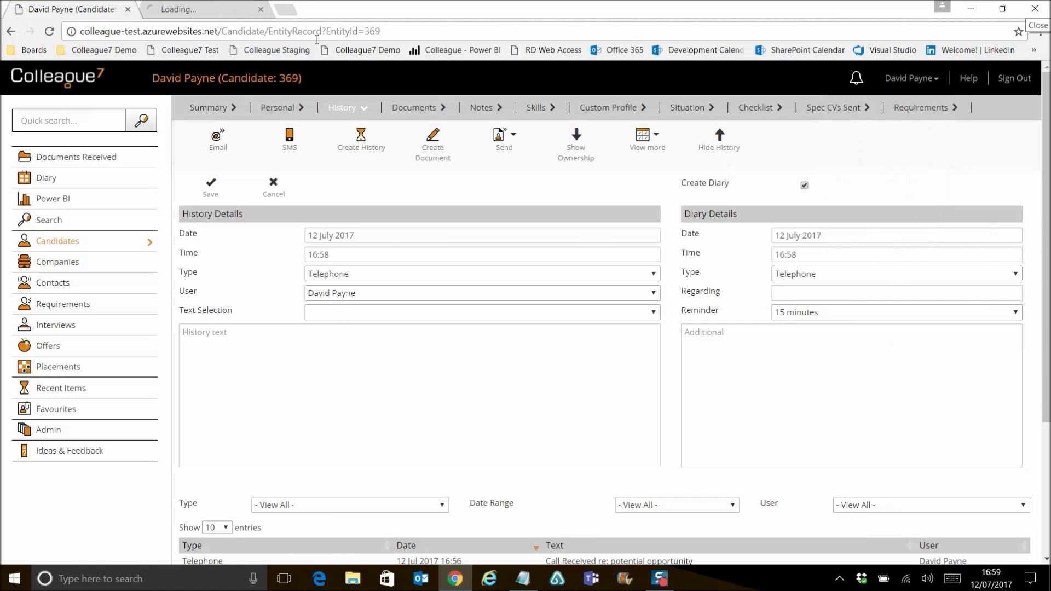
click(214, 11)
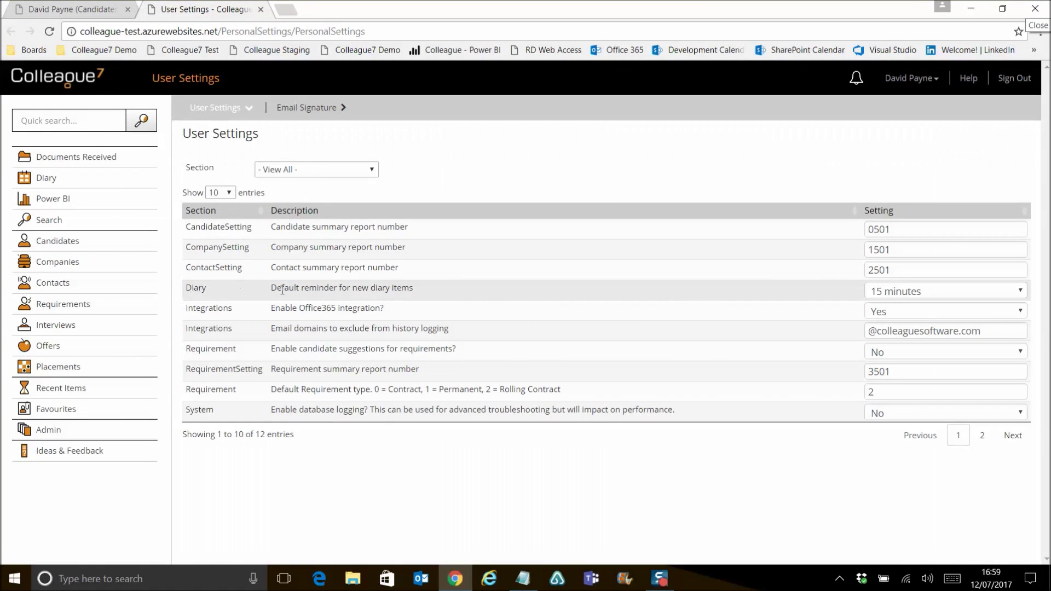
click(1024, 291)
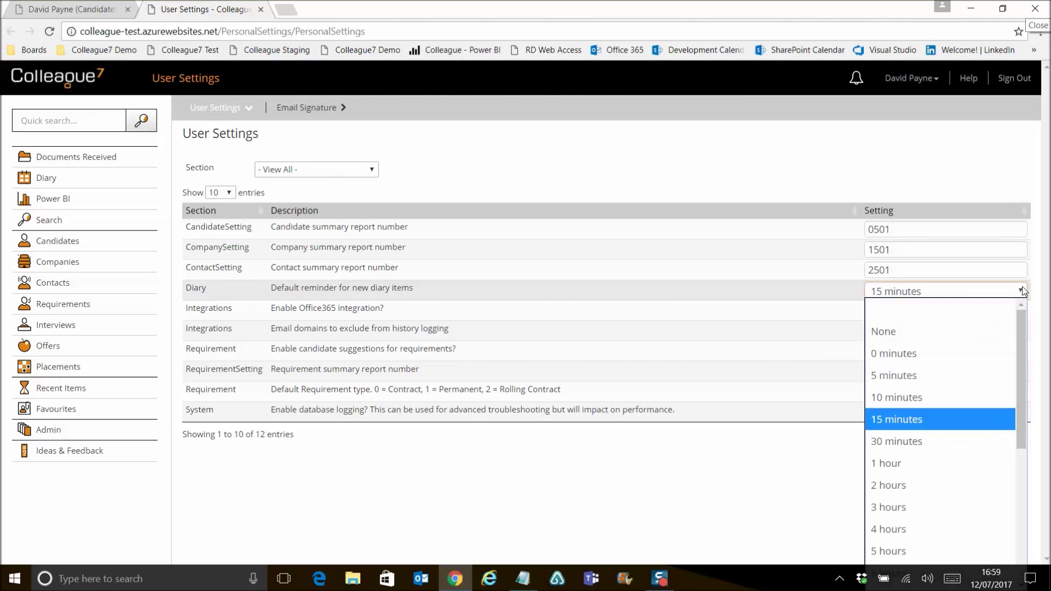
click(931, 426)
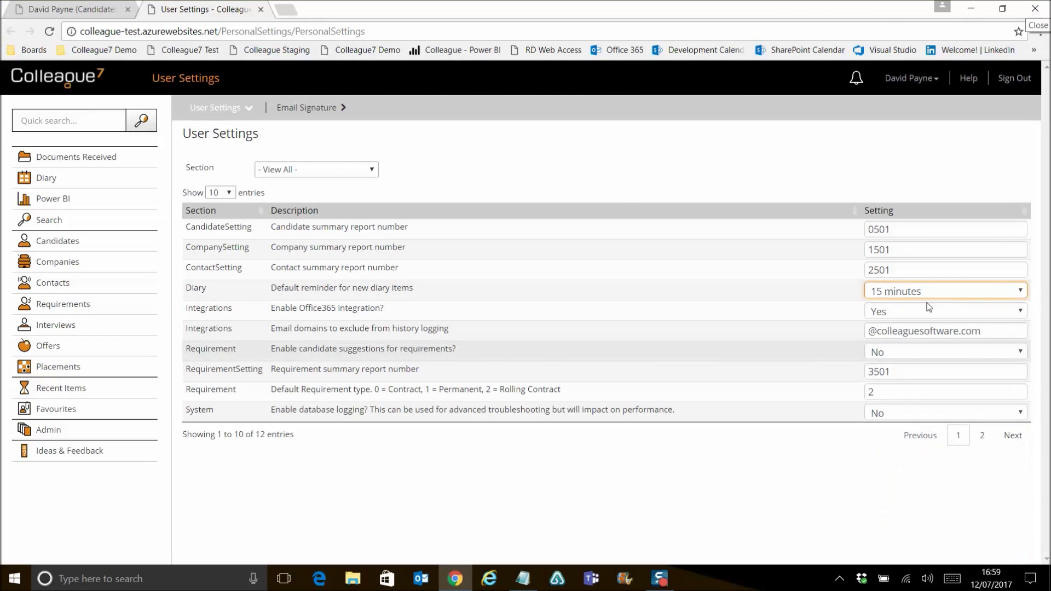
click(840, 292)
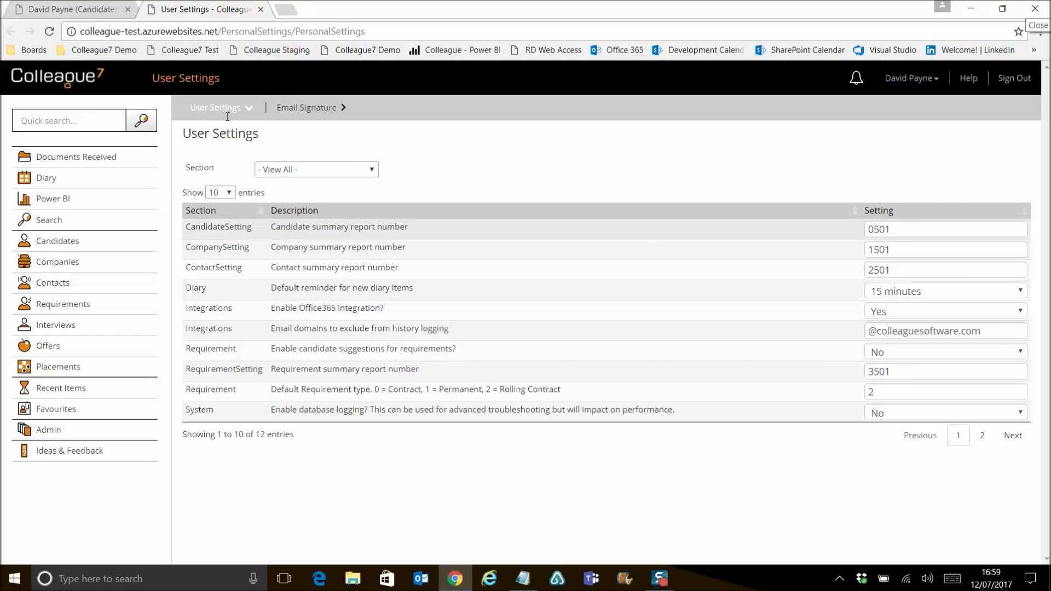
click(260, 10)
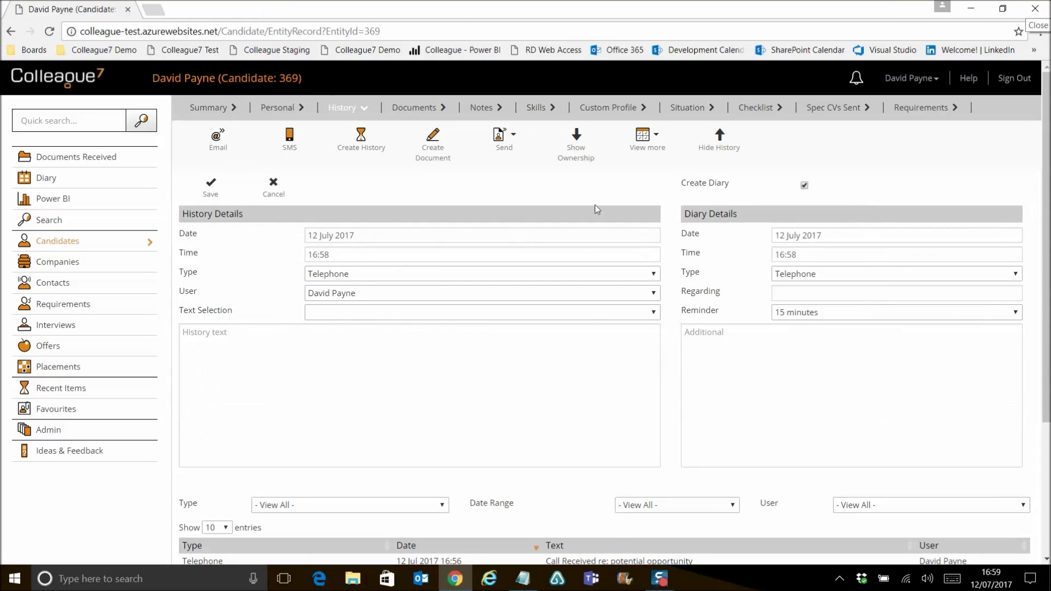
- Cancel the unsaved history entry and open a new blank browser tab
click(272, 191)
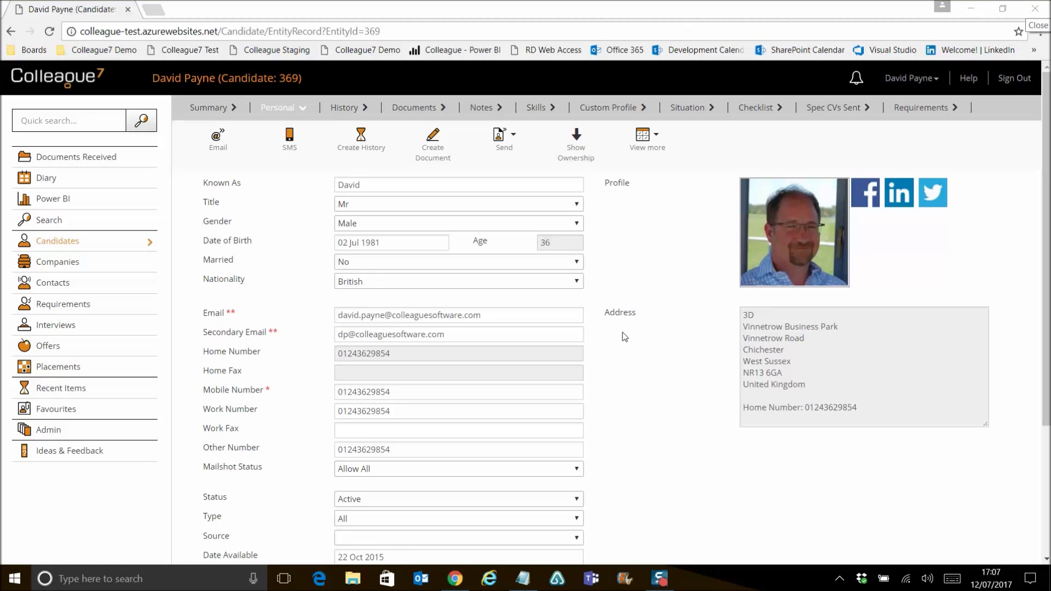
click(158, 12)
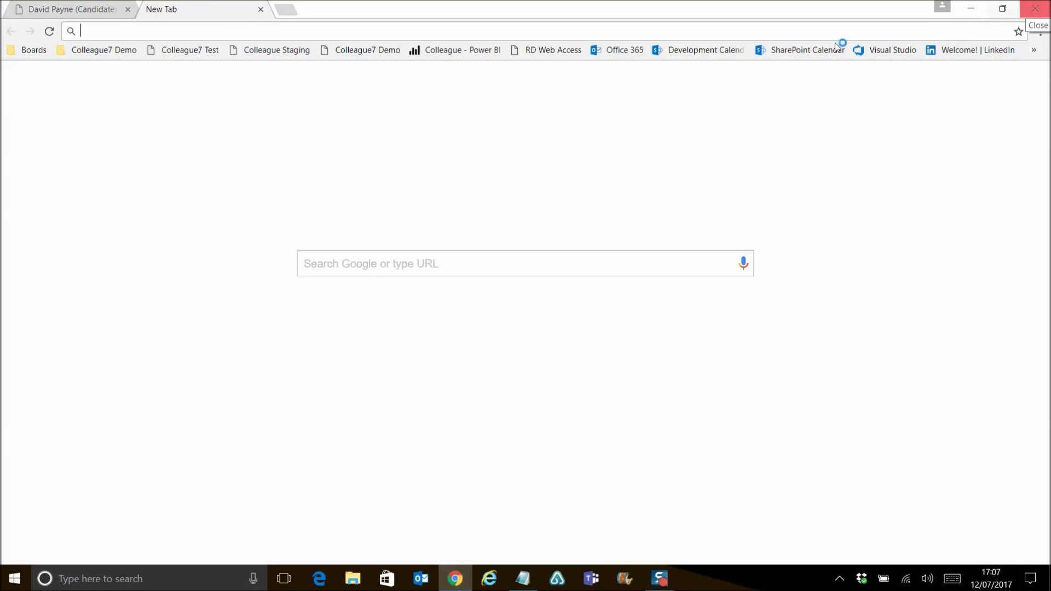
- Close the old candidate tab, sign in to Colleague 7, and end the existing session
click(128, 10)
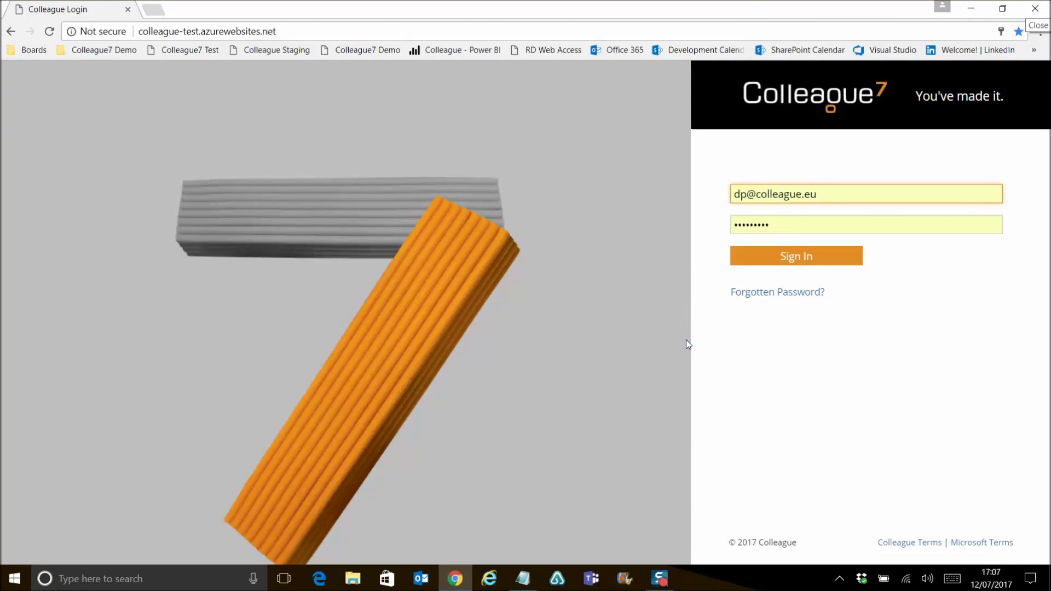
click(776, 261)
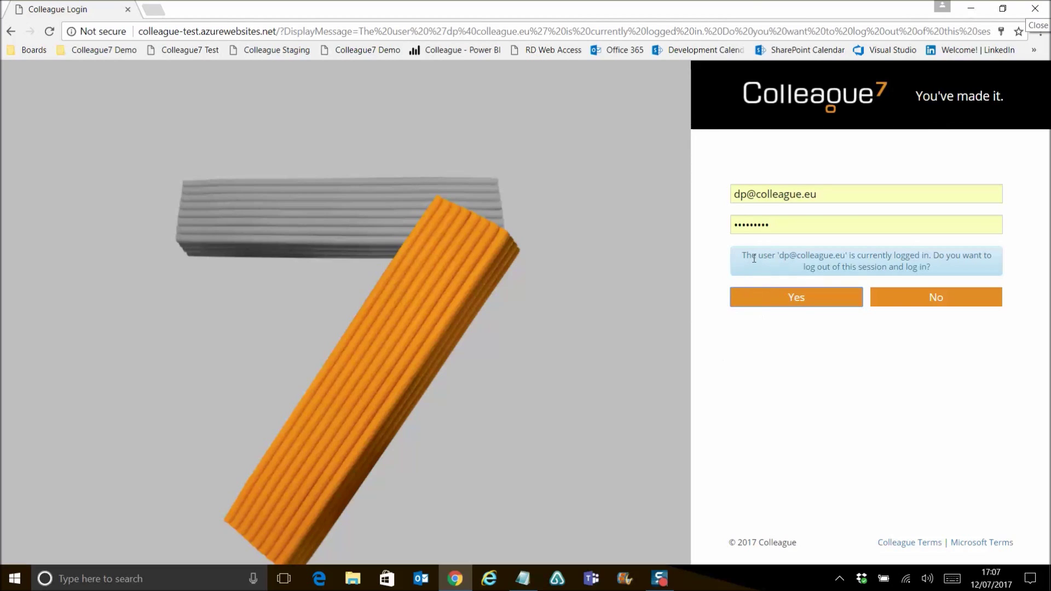
click(799, 297)
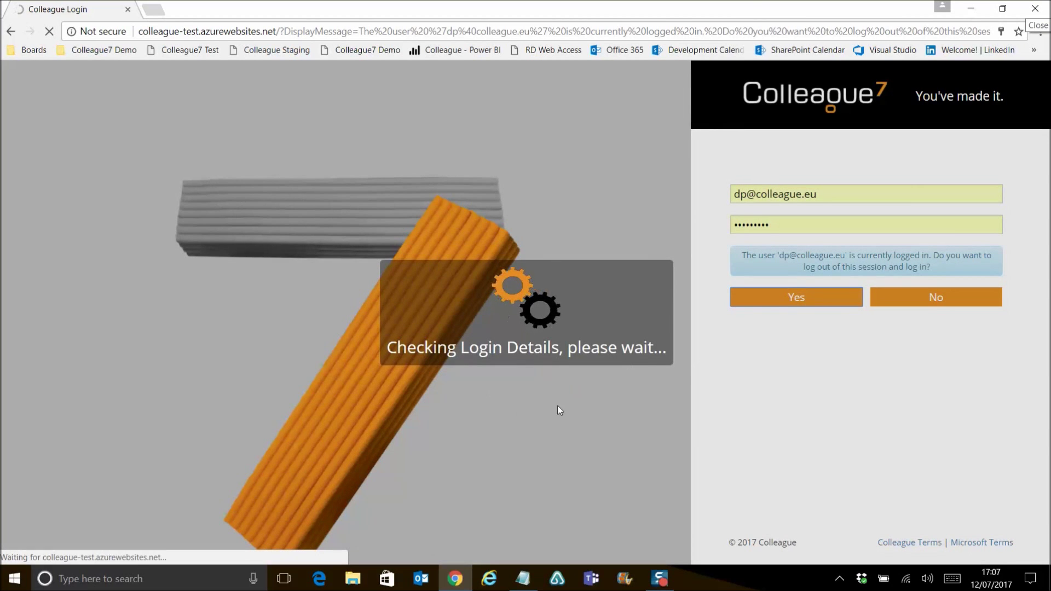